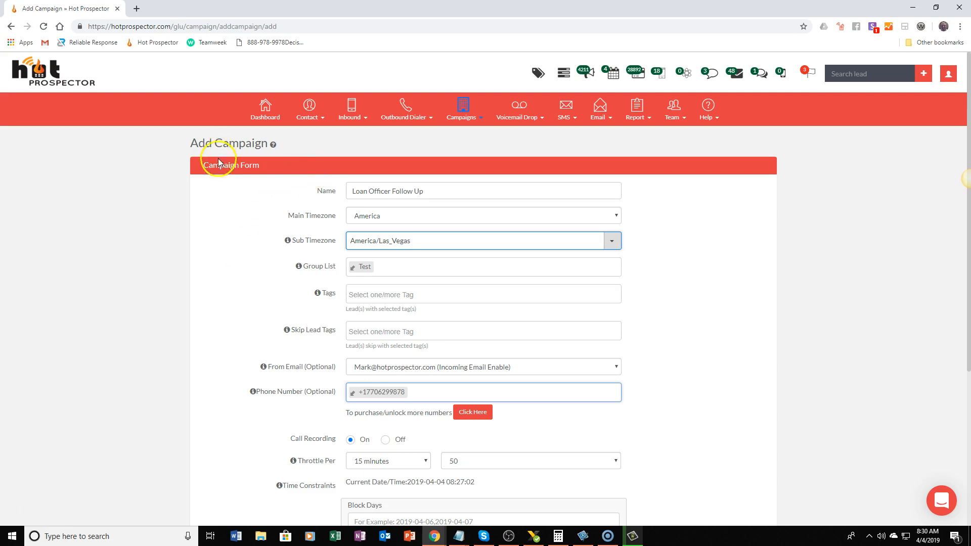
click(458, 106)
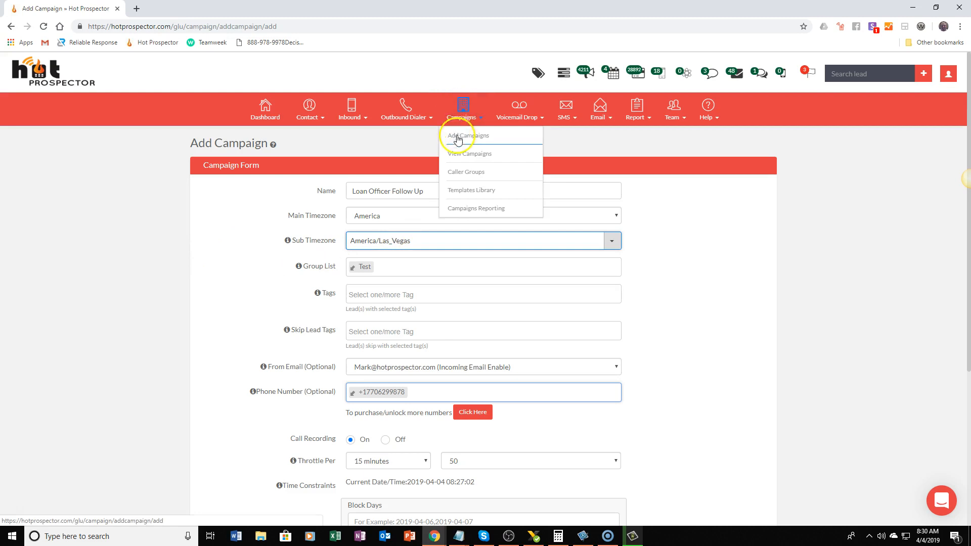
click(464, 158)
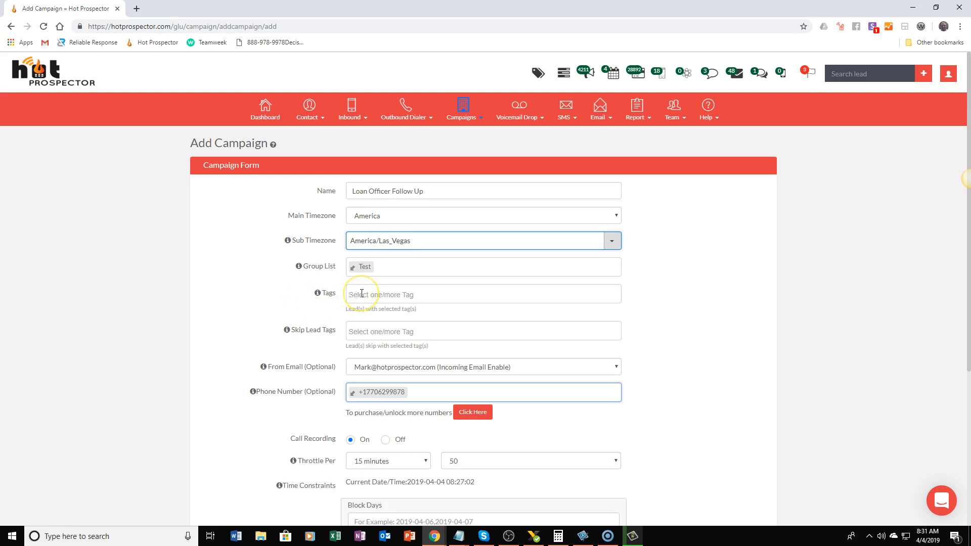
Look over the lead tags available for targeting, and add the Customer tag to the campaign's Skip Lead Tags
mouse_move(319, 300)
click(397, 295)
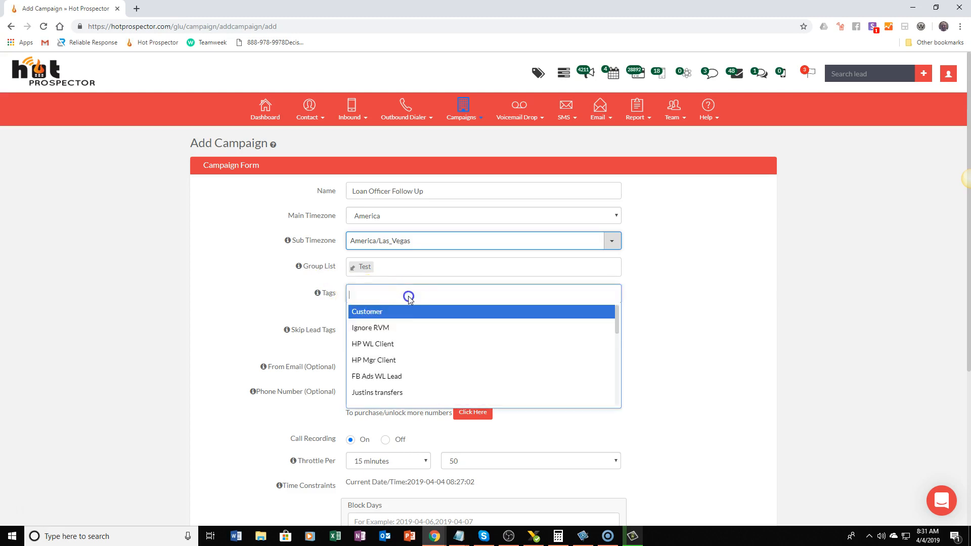
click(257, 310)
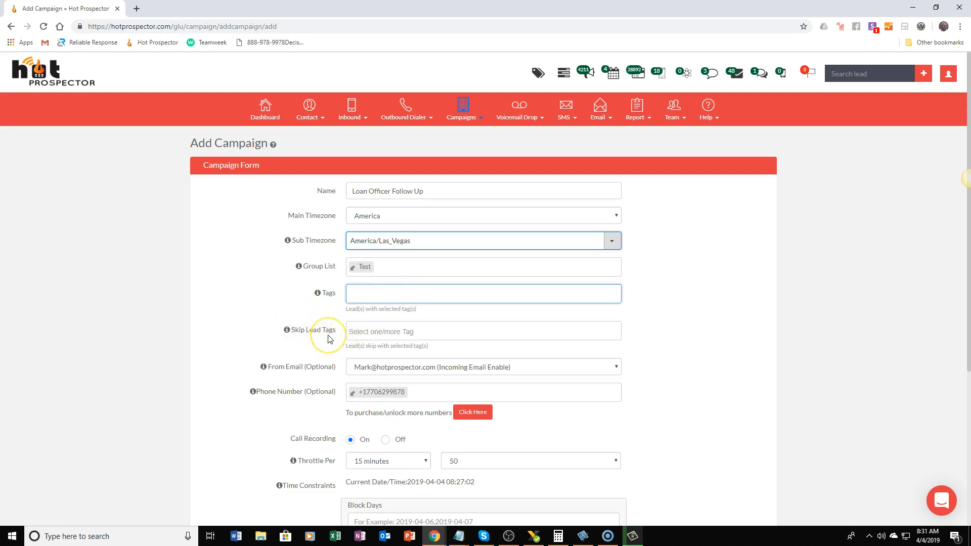
click(374, 329)
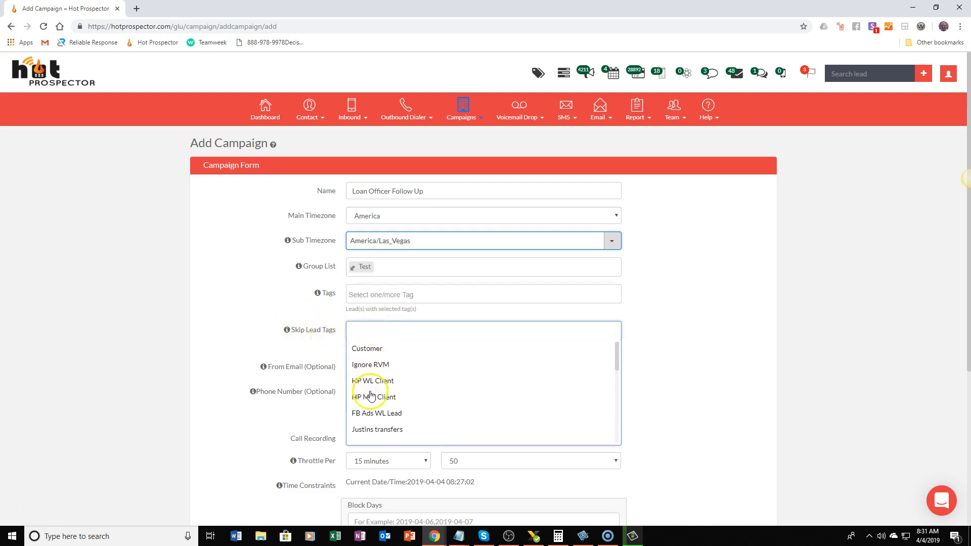
click(358, 348)
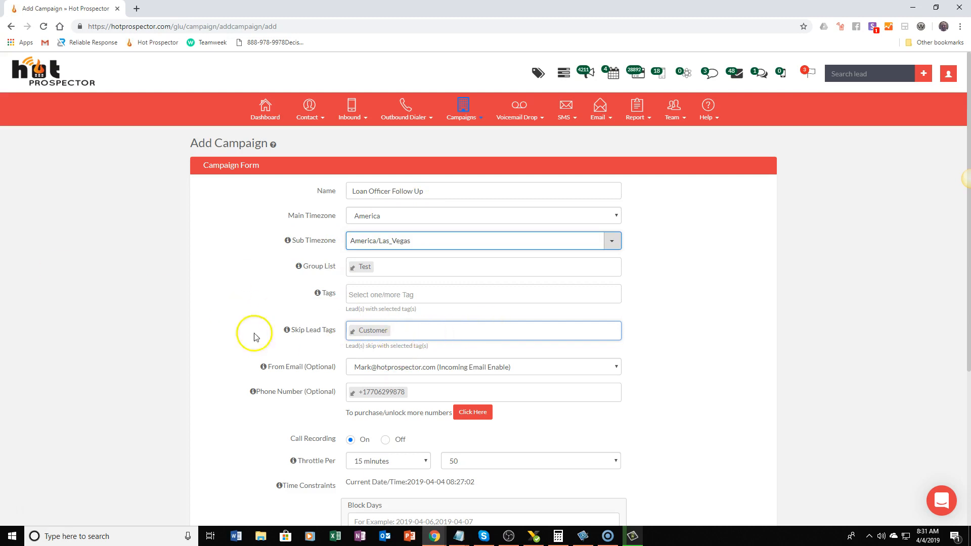
scroll(195, 329, down, 3)
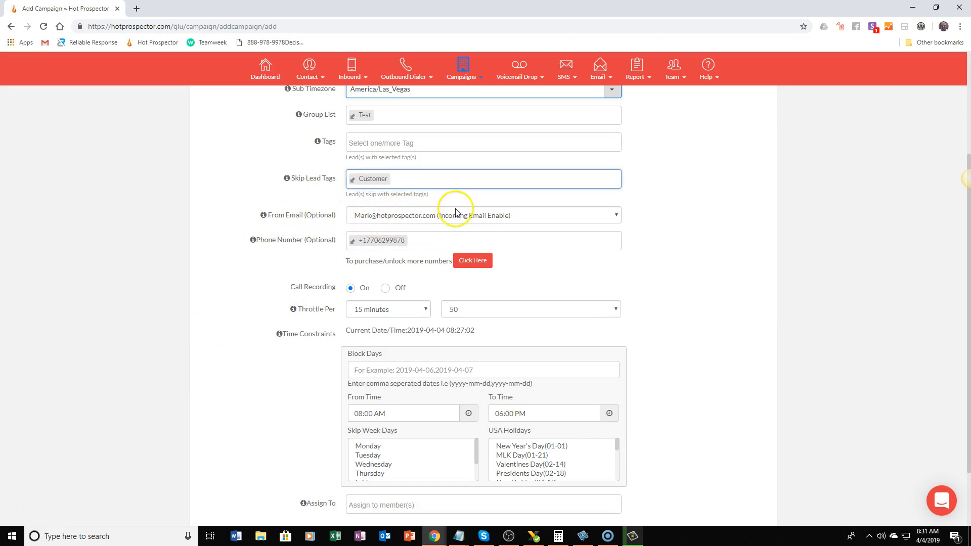
scroll(309, 207, up, 5)
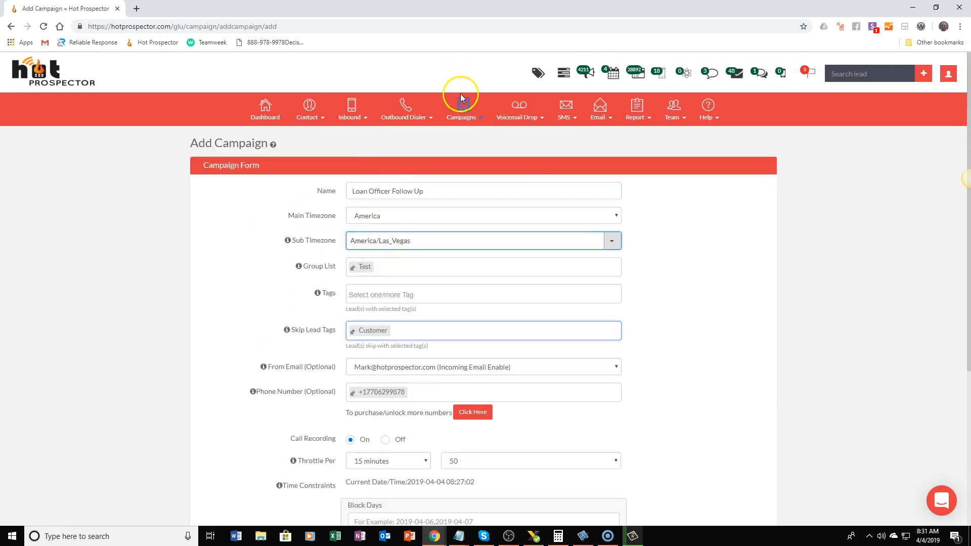
mouse_move(460, 101)
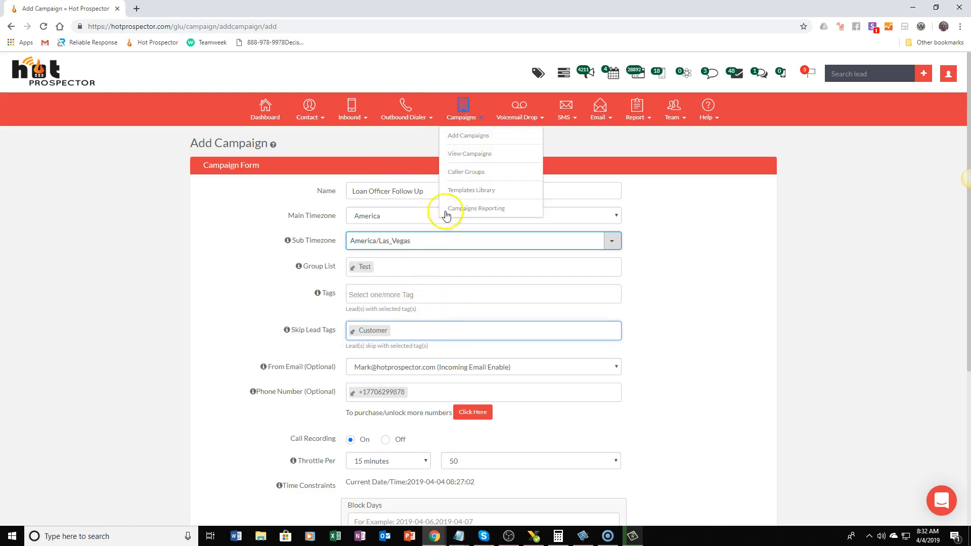
Open the page for purchasing more phone numbers, look through the available numbers, and return to the campaign form
scroll(167, 409, down, 2)
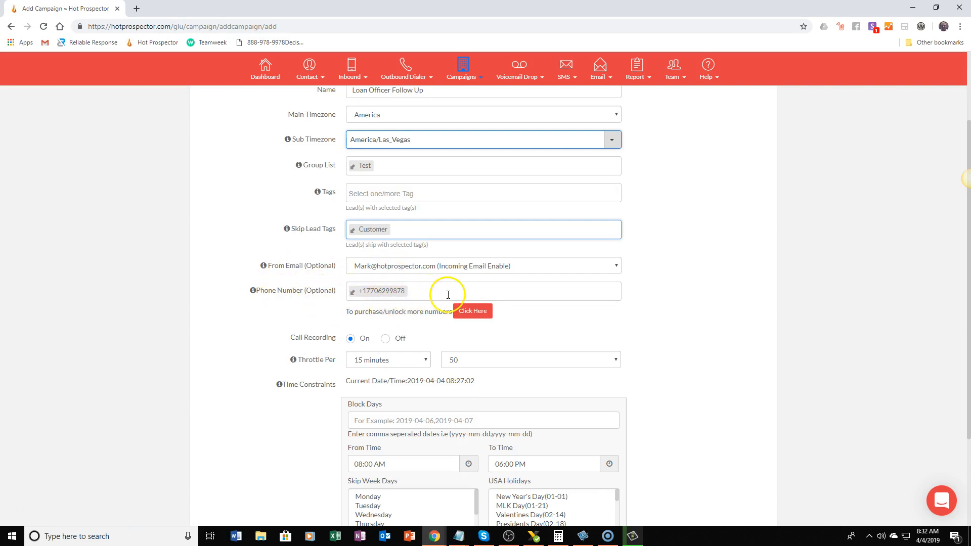
click(476, 310)
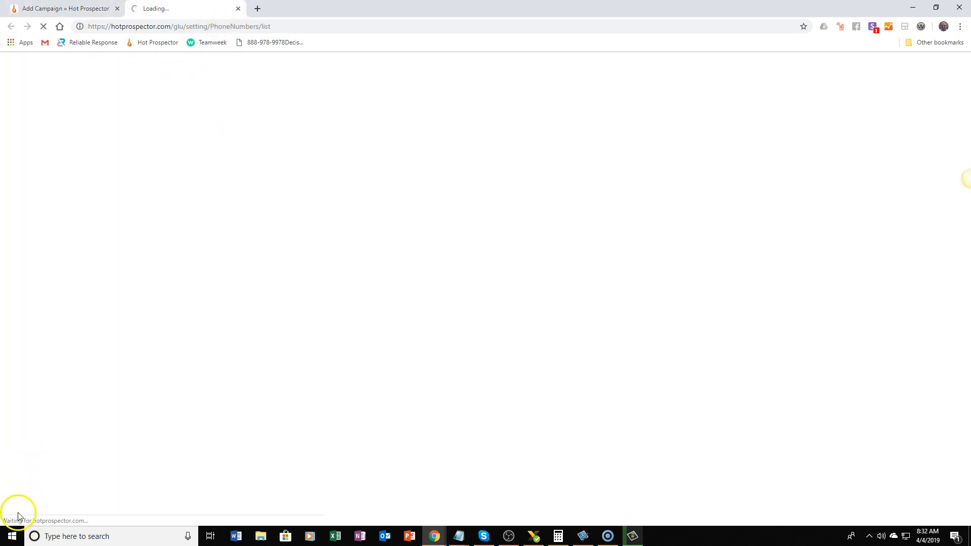
scroll(433, 386, down, 5)
scroll(433, 385, down, 3)
scroll(433, 385, up, 10)
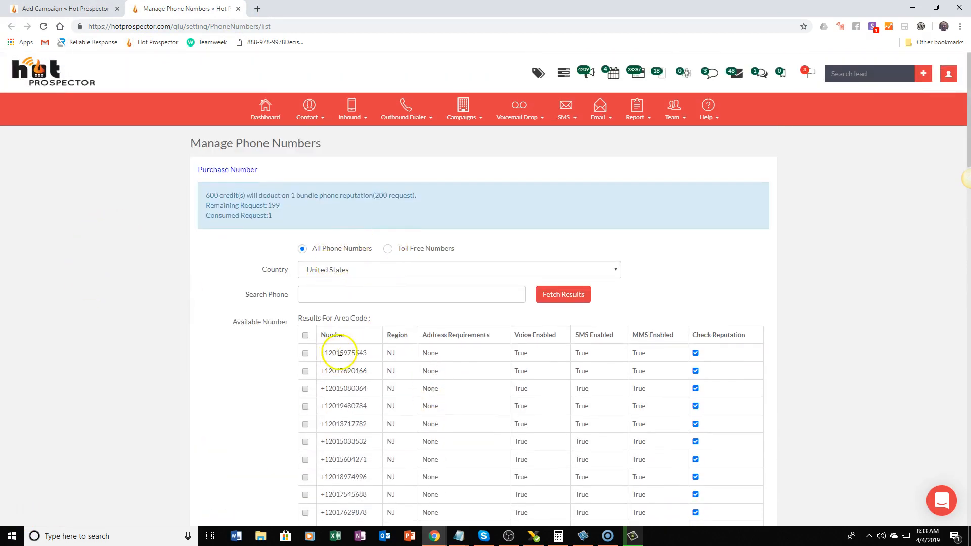
click(68, 9)
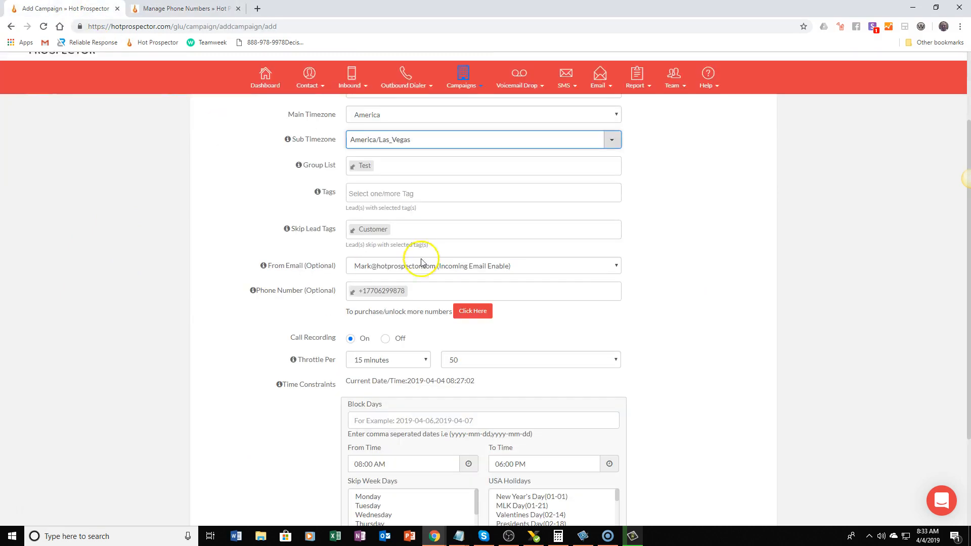
Add two more phone numbers to the campaign's Phone Number field
click(450, 289)
click(430, 307)
click(506, 292)
click(521, 307)
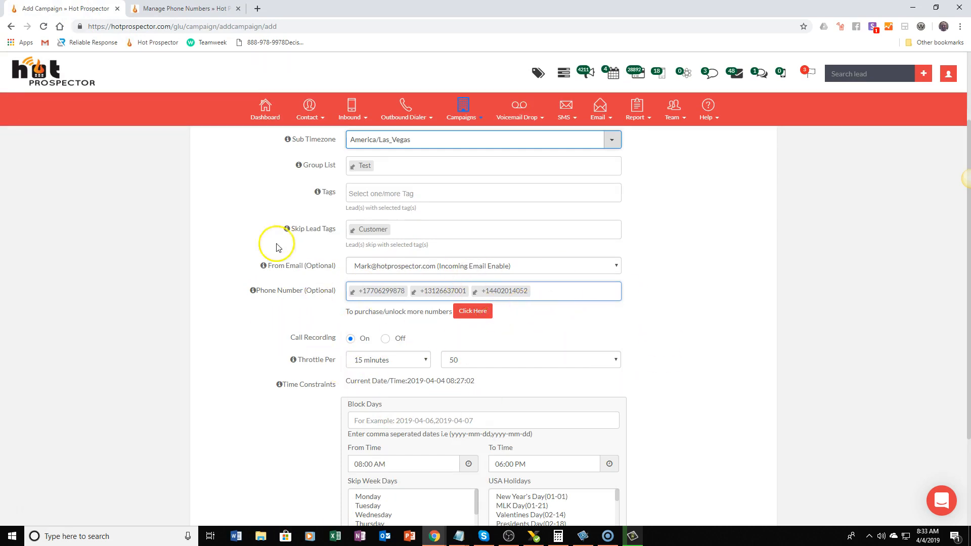
Remove the two extra phone numbers from the campaign, keeping only the first one
click(546, 295)
key(BackSpace)
key(BackSpace)
key(BackSpace)
key(BackSpace)
key(BackSpace)
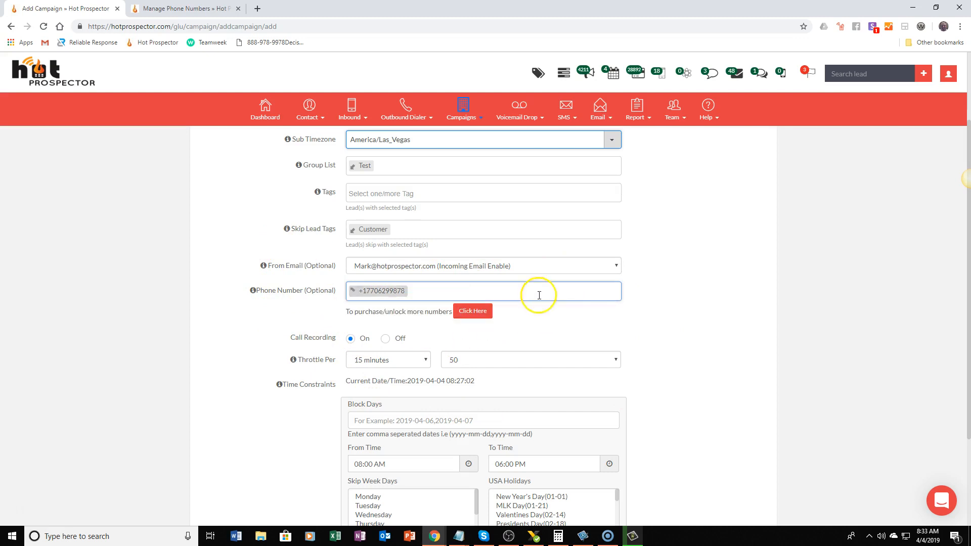
click(189, 340)
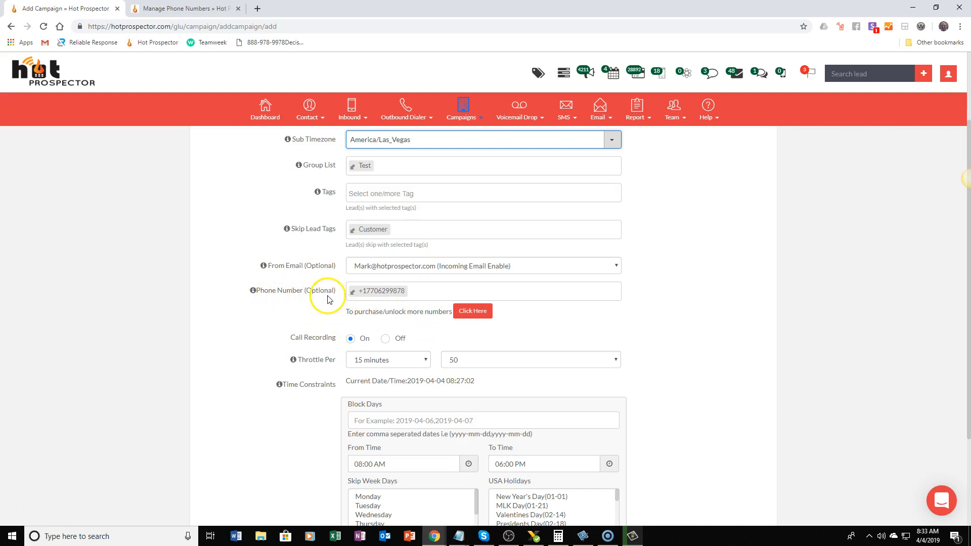
Examine the amounts and time intervals offered for the campaign's Throttle Per setting
scroll(319, 292, down, 3)
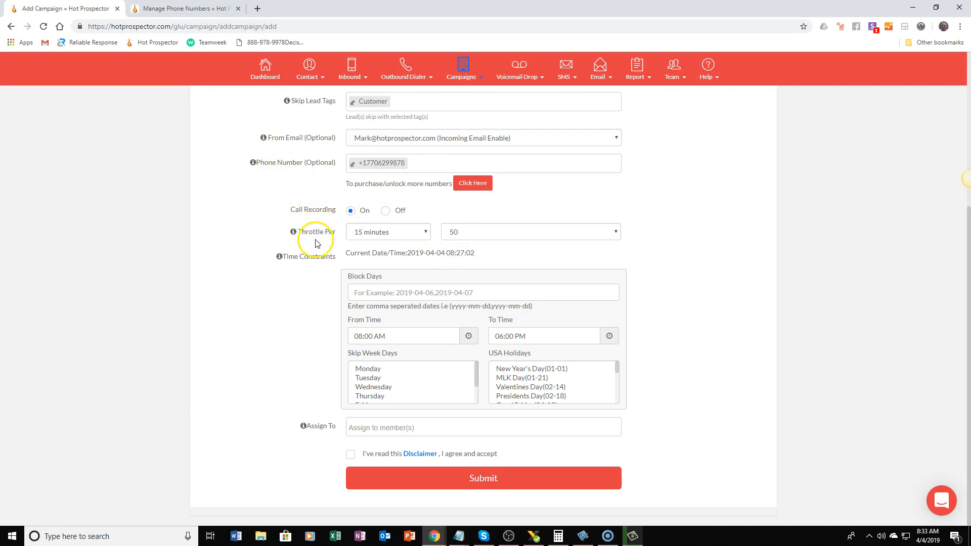
click(470, 237)
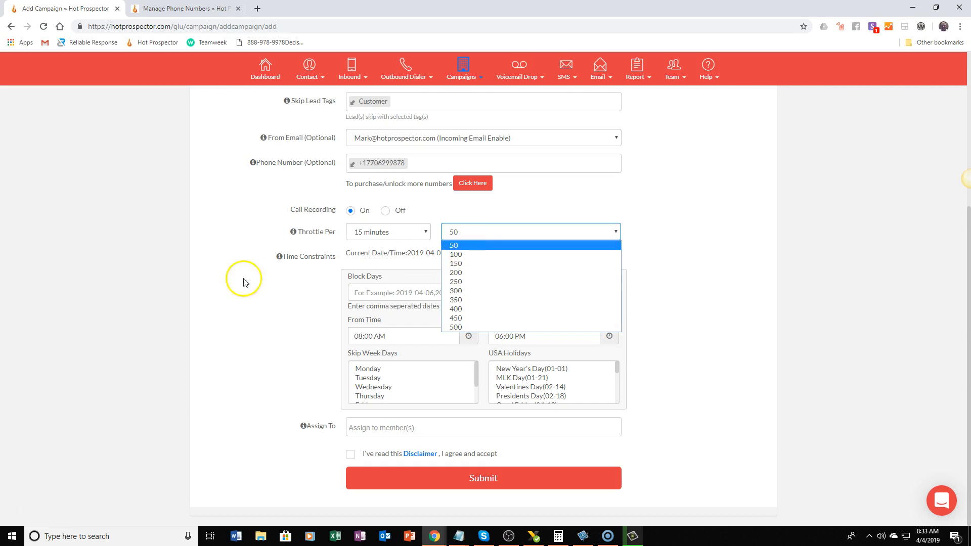
click(263, 277)
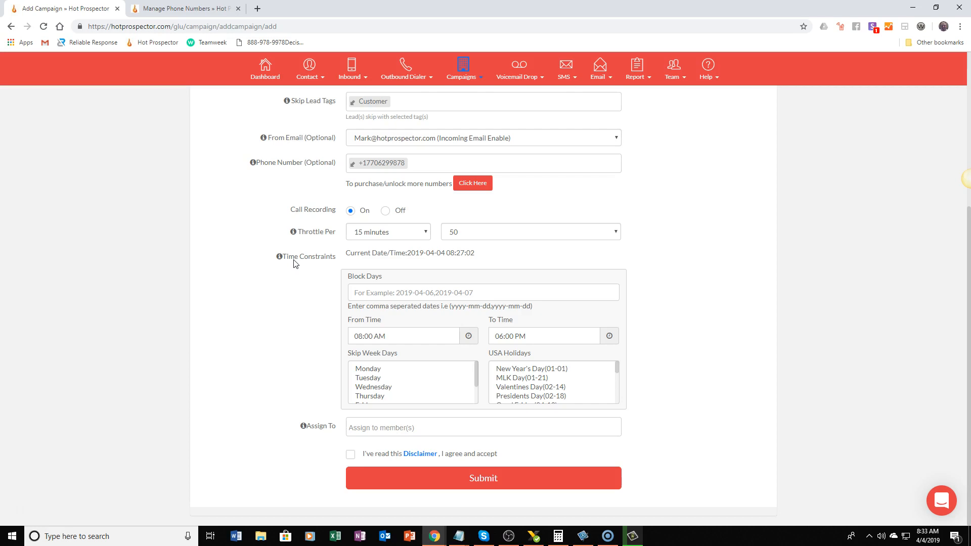
click(385, 235)
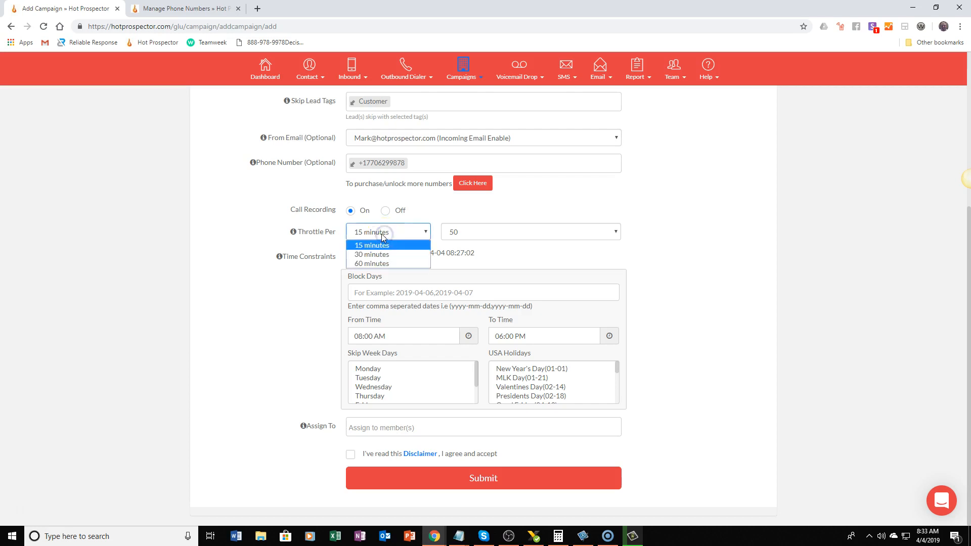
click(316, 232)
Set the throttle interval to 60 minutes and view the amounts offered for it
click(365, 233)
click(365, 253)
click(353, 227)
click(363, 261)
click(551, 235)
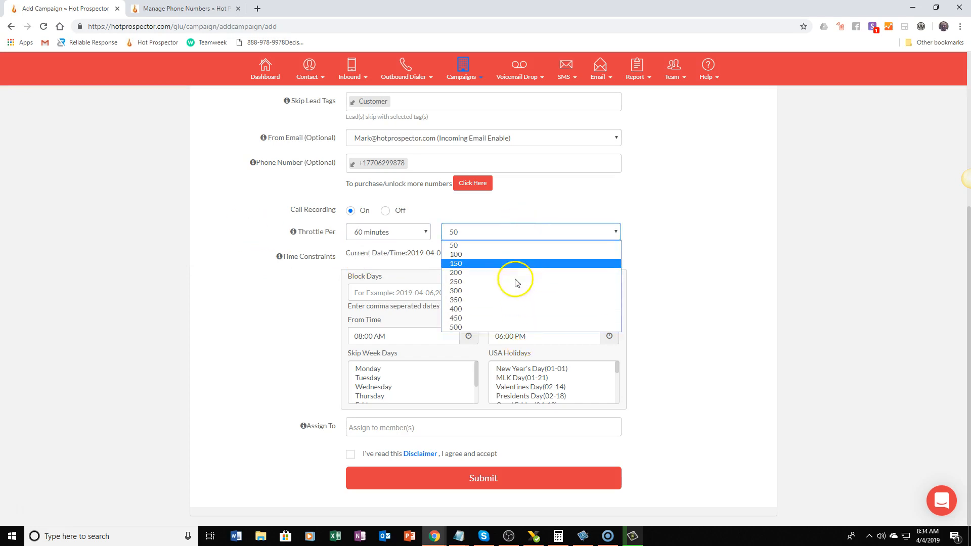
Change the throttle to 15 minutes with an amount of 500
click(412, 232)
click(400, 245)
click(468, 233)
click(468, 328)
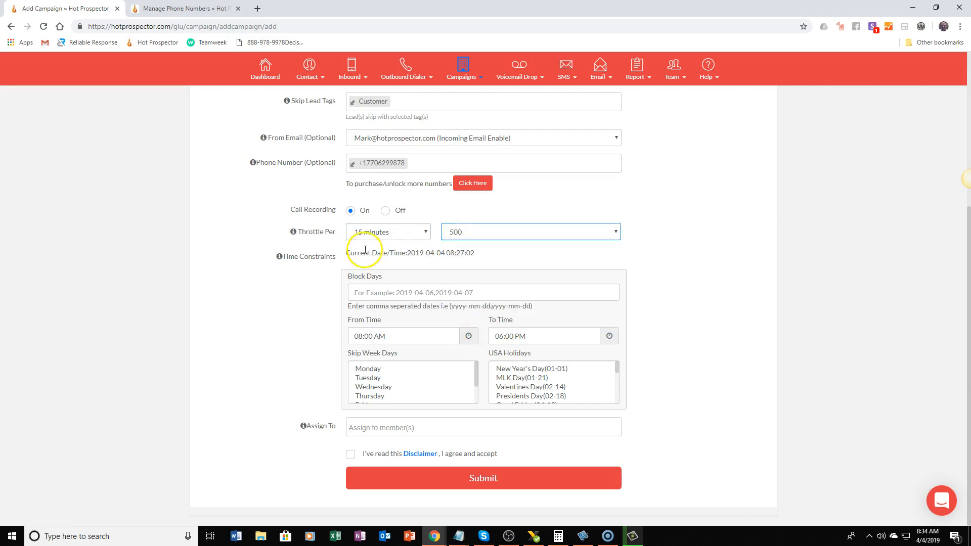
Change the throttle to an amount of 50 per 60 minutes
click(442, 232)
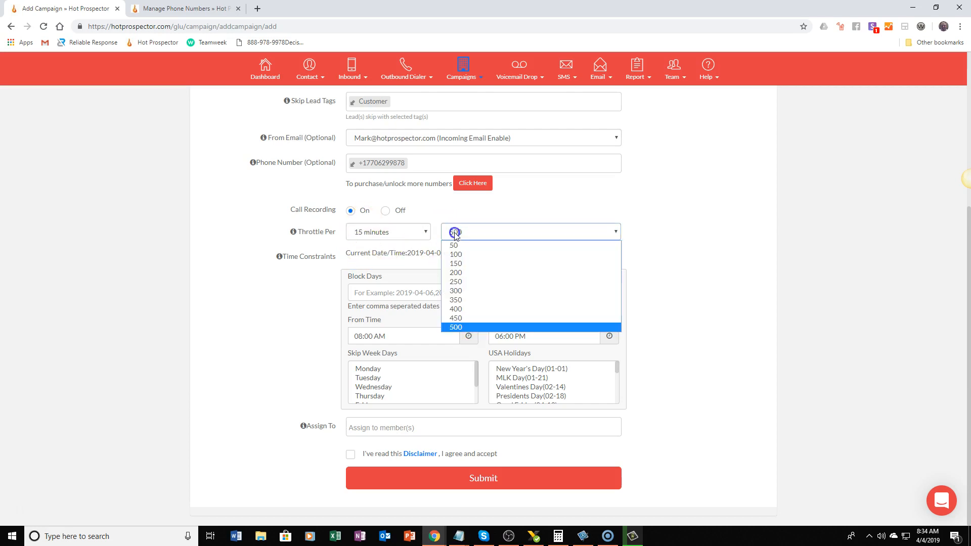
click(466, 245)
click(400, 232)
click(364, 264)
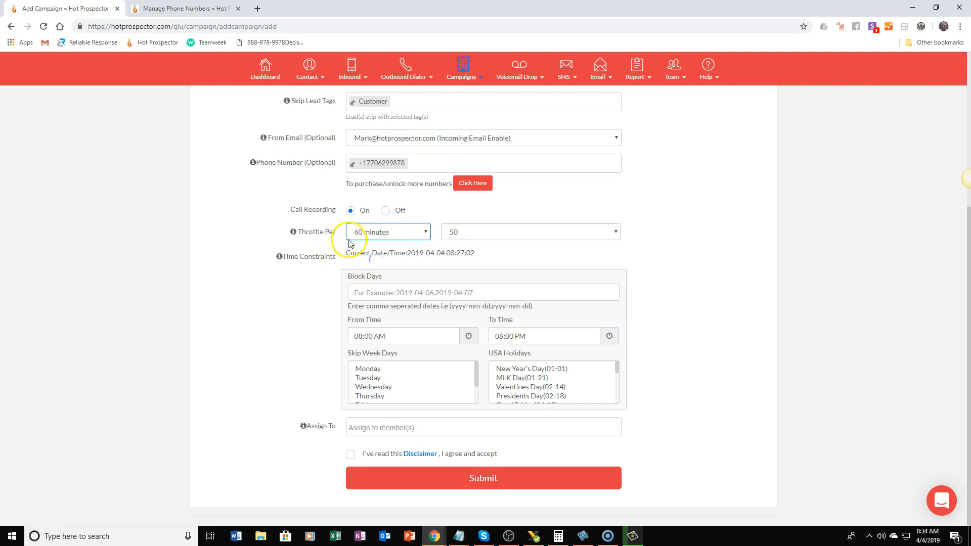
Set the campaign's throttle to 500 per 15 minutes
click(414, 235)
click(408, 246)
click(452, 232)
click(486, 326)
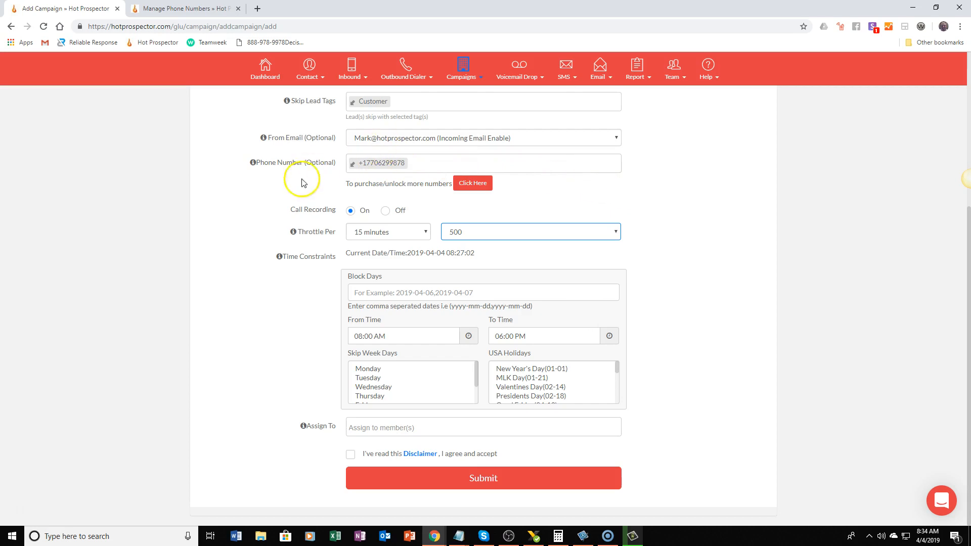
click(279, 327)
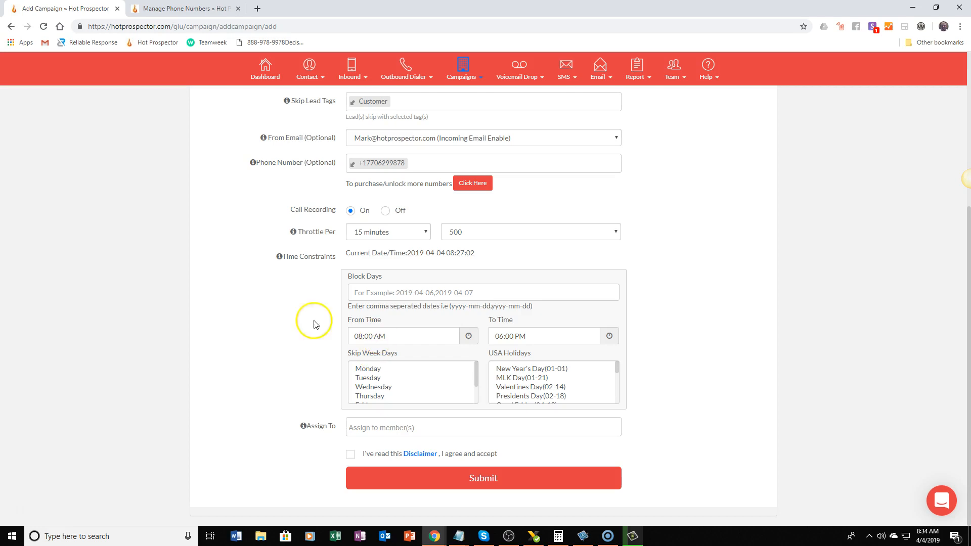
In the time constraints, skip Saturday and Sunday and select the New Year's Day, MLK Day and Valentines Day holidays
scroll(372, 383, down, 1)
click(372, 397)
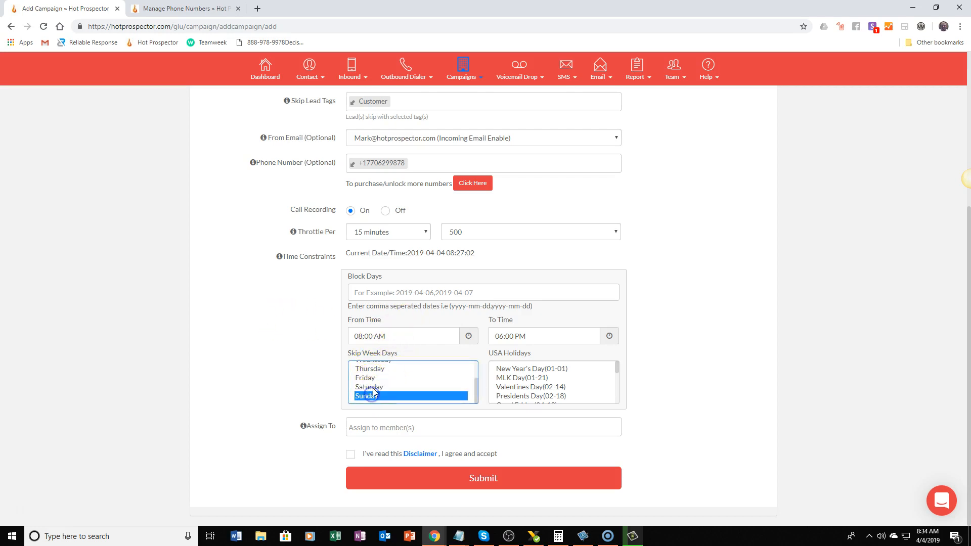
ctrl+click(373, 388)
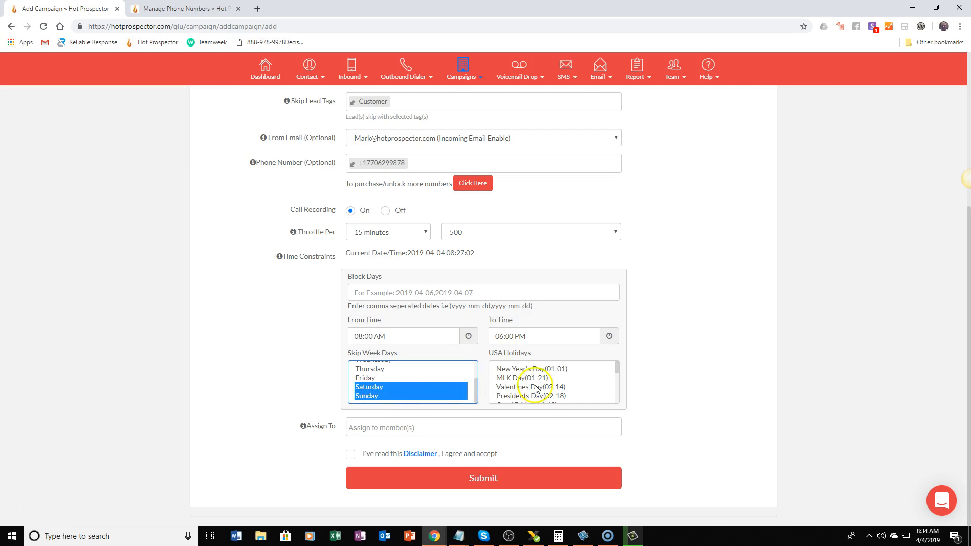
drag(521, 369, 526, 402)
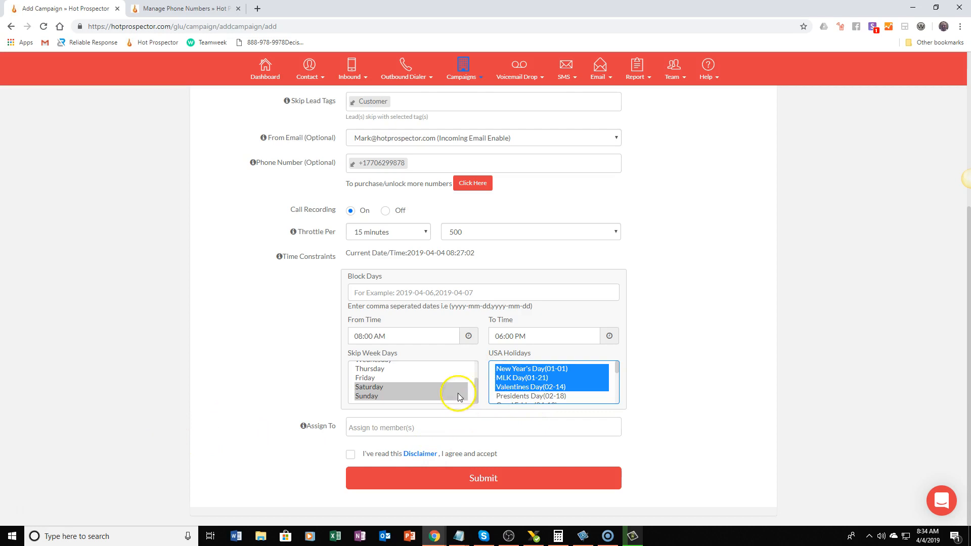
Set the From Time in the campaign's time constraints to 11:00 AM
click(469, 335)
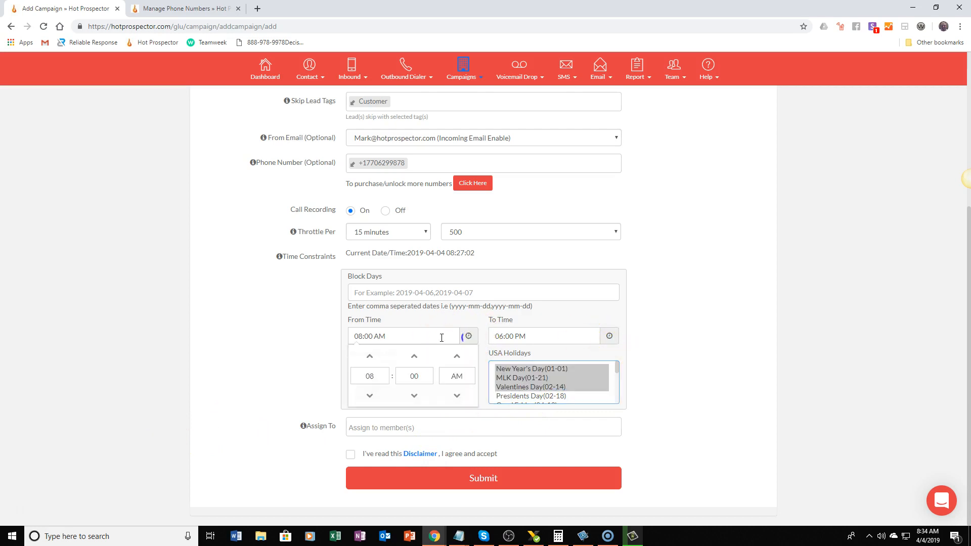
click(372, 360)
click(372, 360)
click(288, 353)
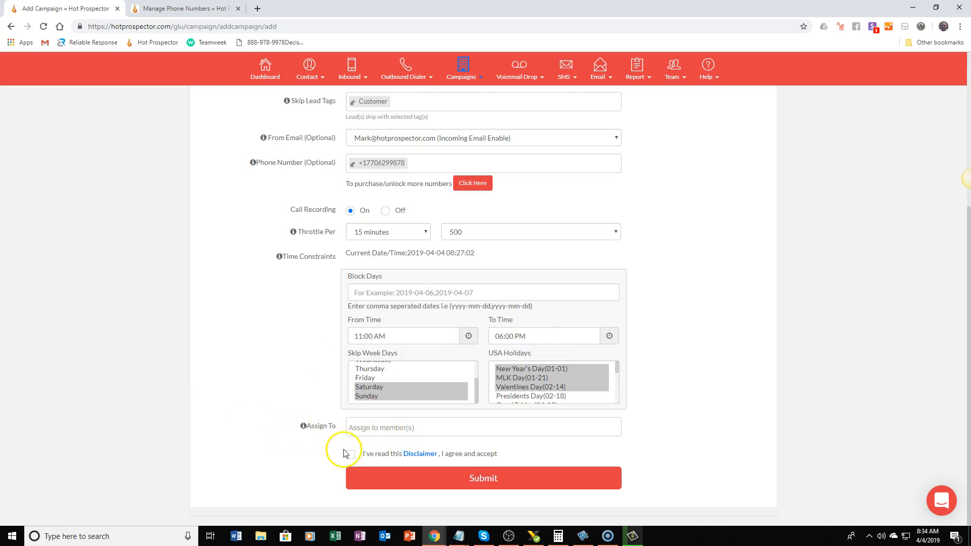
Accept the disclaimer and submit the Loan Officer Follow Up campaign form
click(472, 479)
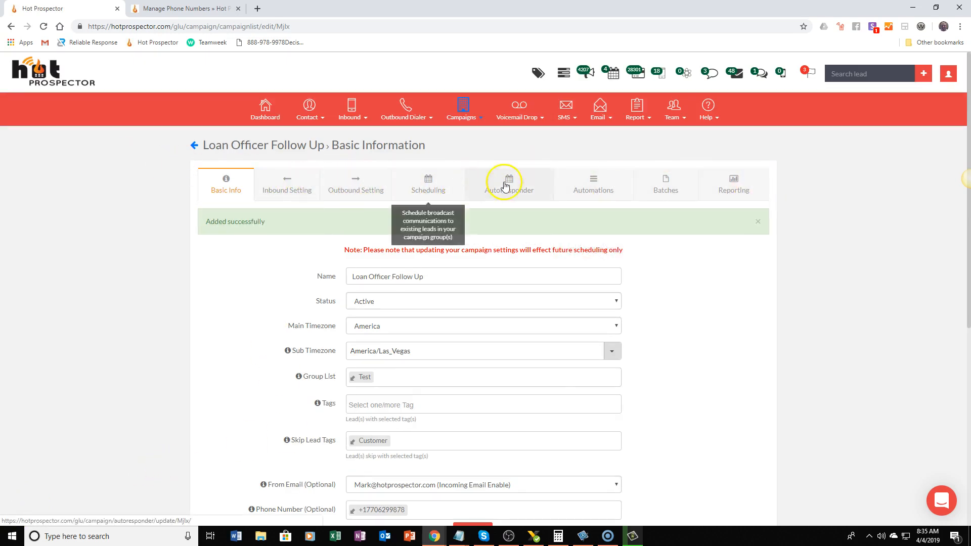
scroll(108, 363, down, 3)
scroll(108, 364, down, 3)
scroll(108, 364, up, 6)
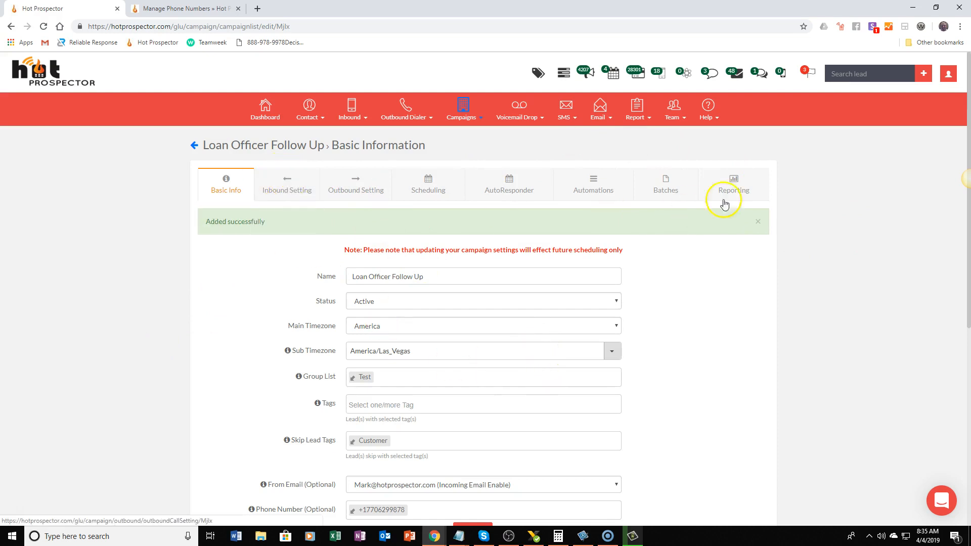
In the campaign's inbound settings, set the campaign hours flow to Forward To and enter the forwarding phone number
click(285, 201)
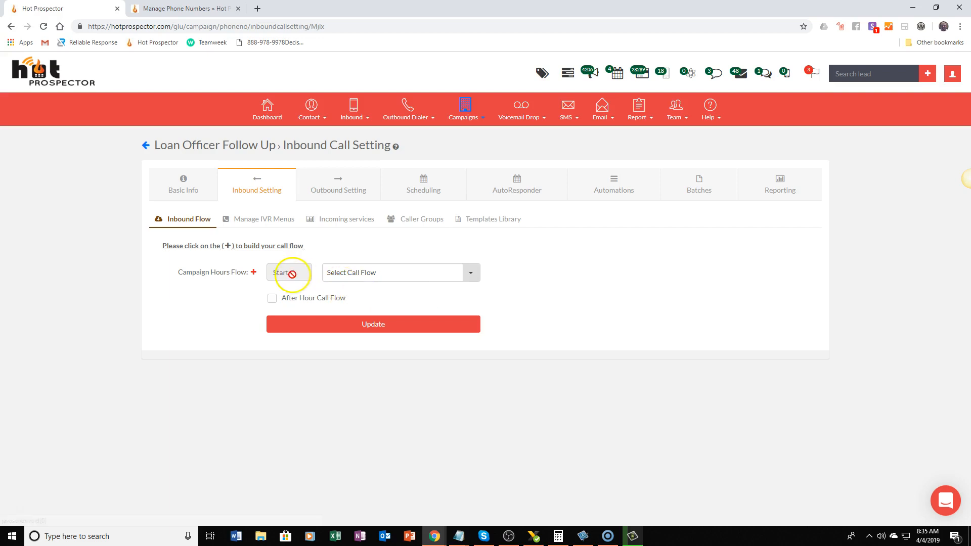
click(388, 279)
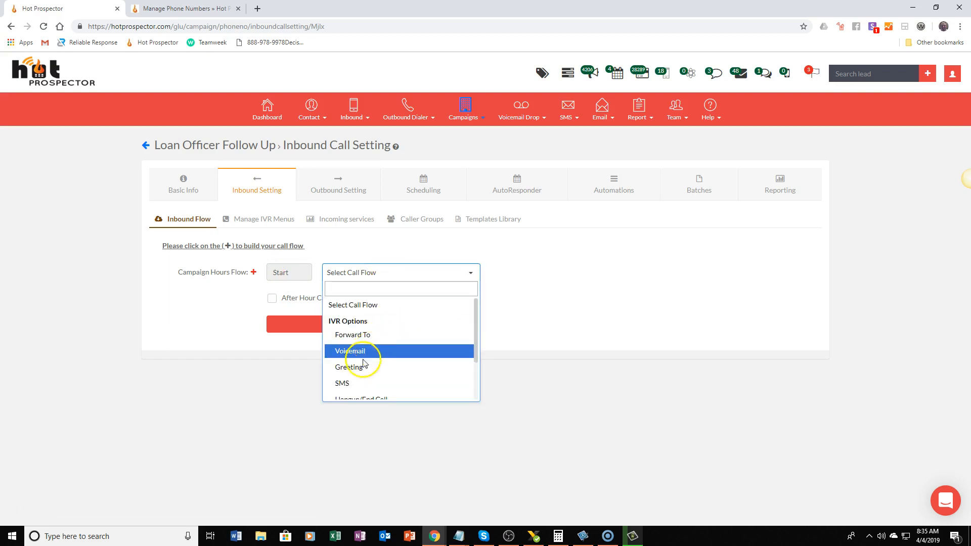
click(375, 335)
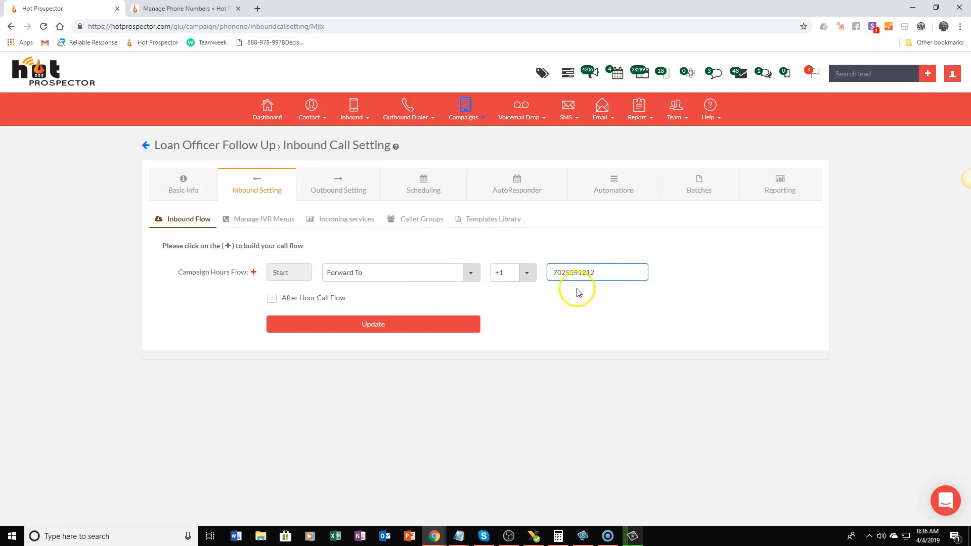
Review the call flow options available for the campaign hours flow
click(469, 275)
scroll(423, 349, down, 1)
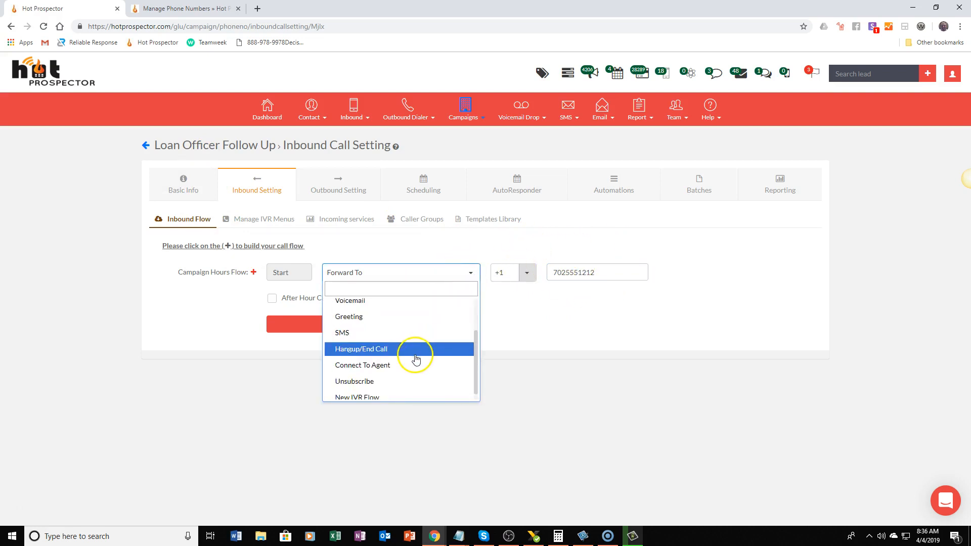
scroll(405, 374, up, 1)
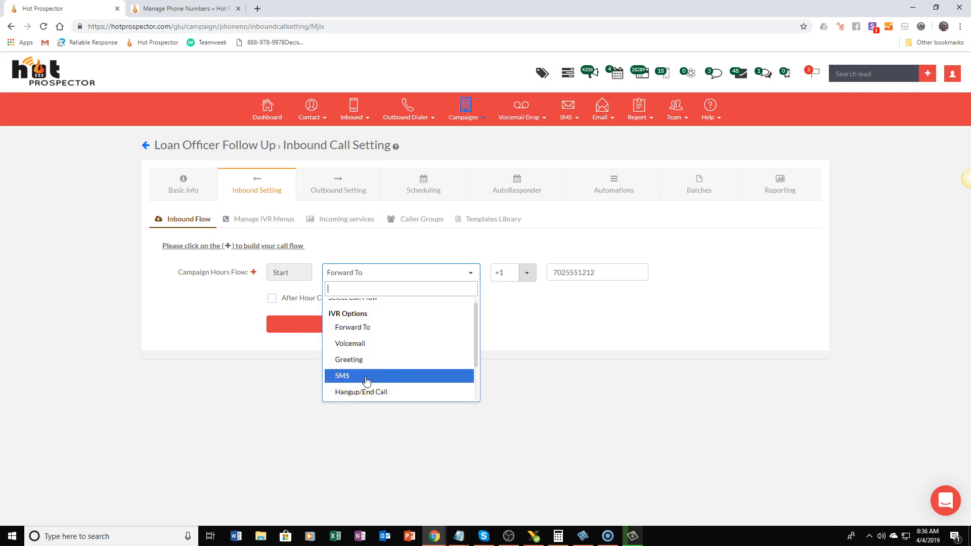
scroll(379, 380, down, 1)
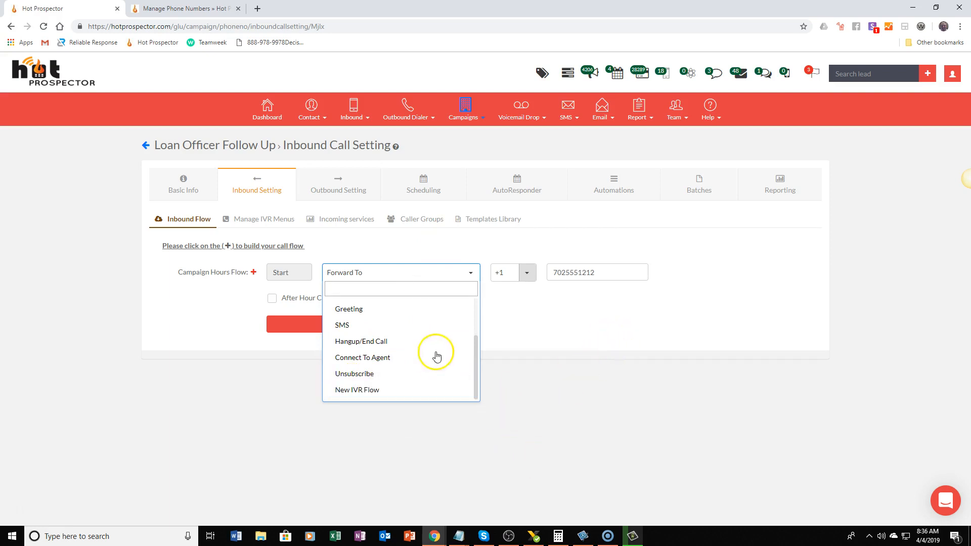
click(434, 389)
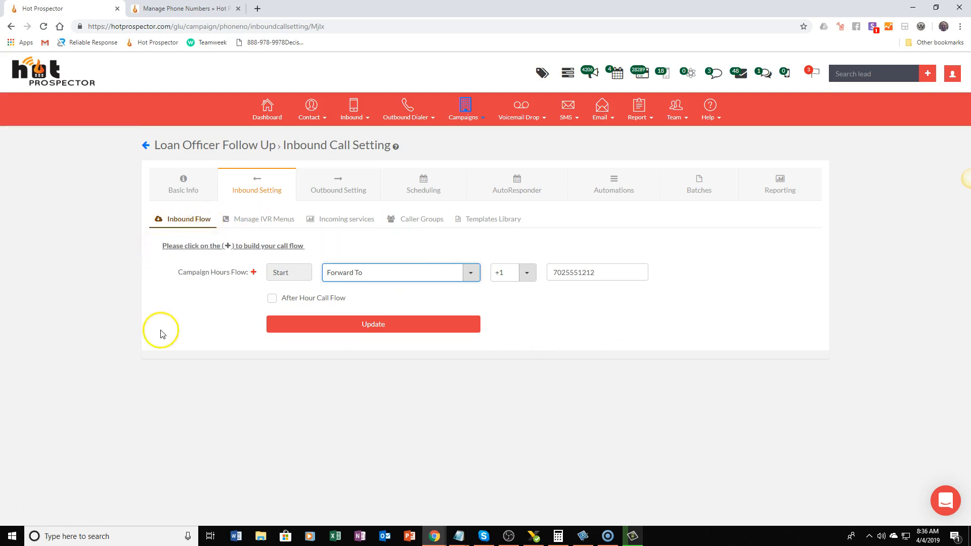
click(271, 299)
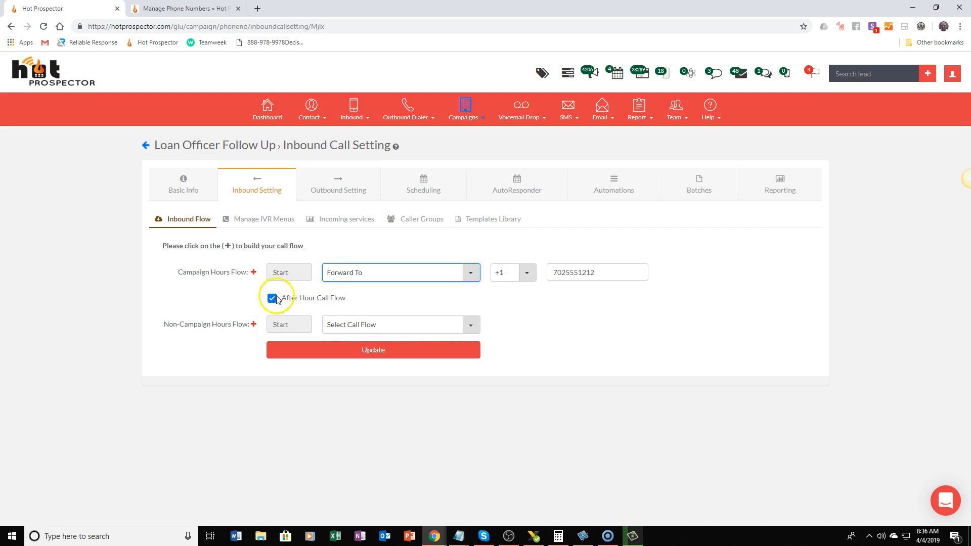
click(329, 326)
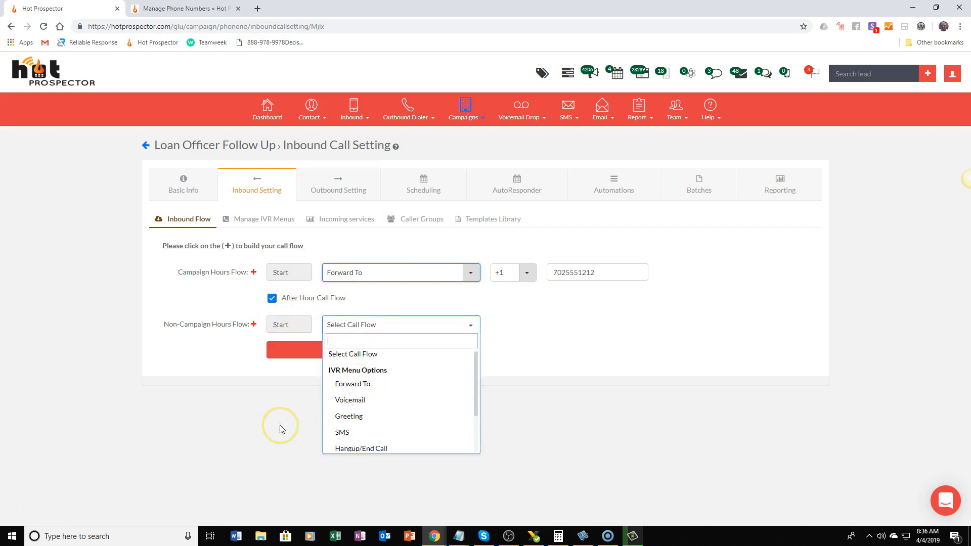
click(277, 393)
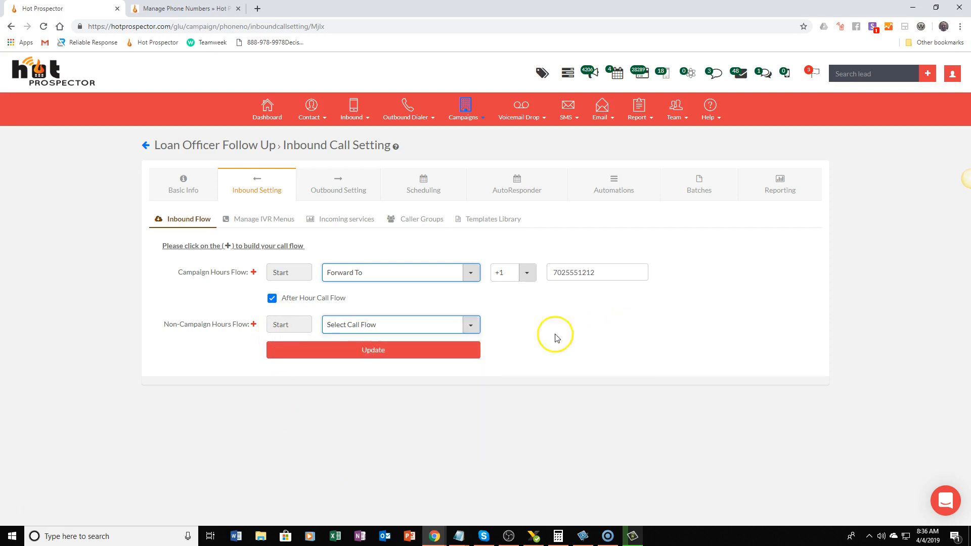
click(272, 299)
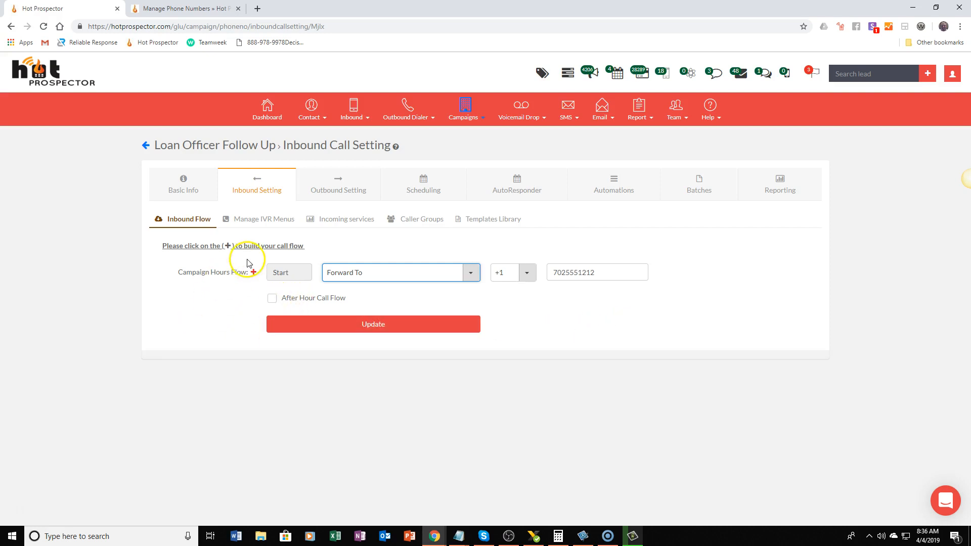
Set Maximum Dial Attempts to 90 in the campaign's outbound settings, submit it, and open the campaign's scheduling page
click(310, 335)
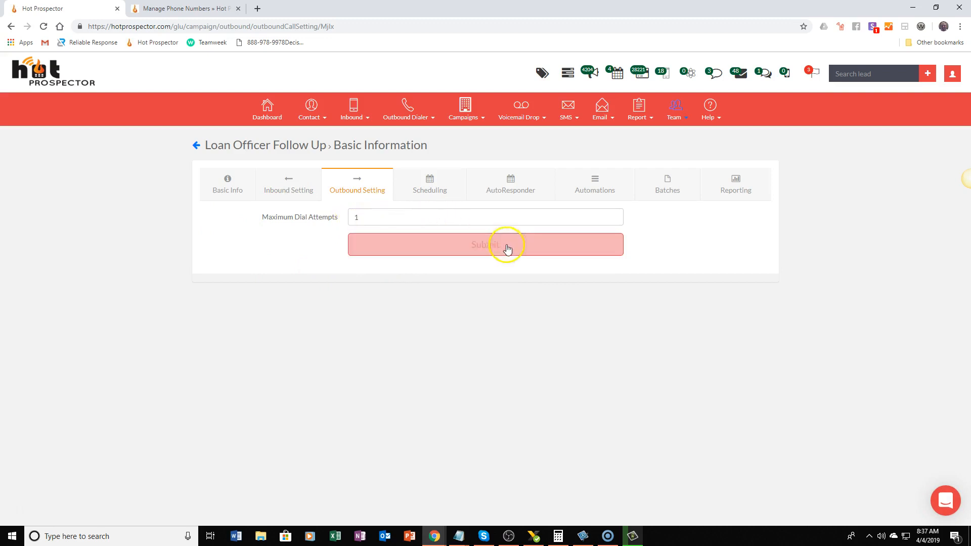
click(315, 216)
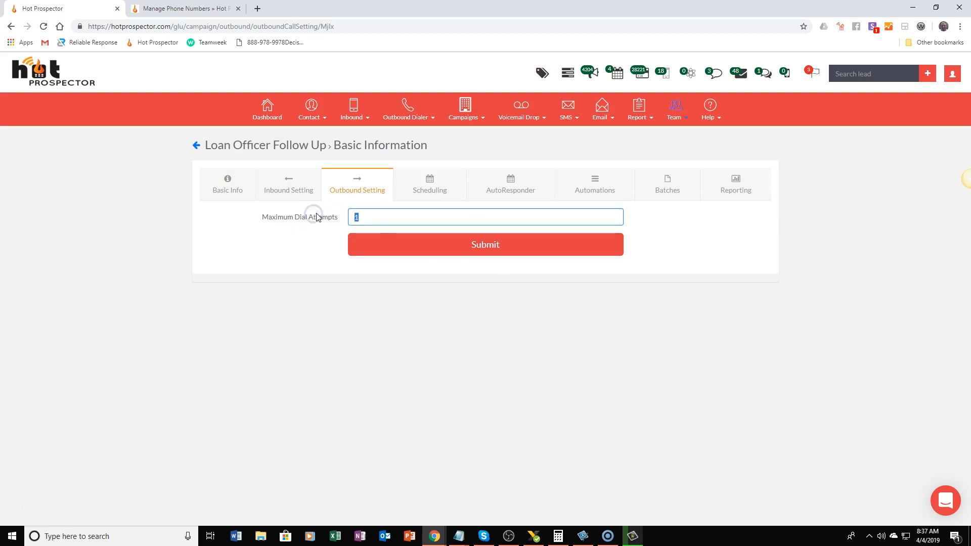
text(90)
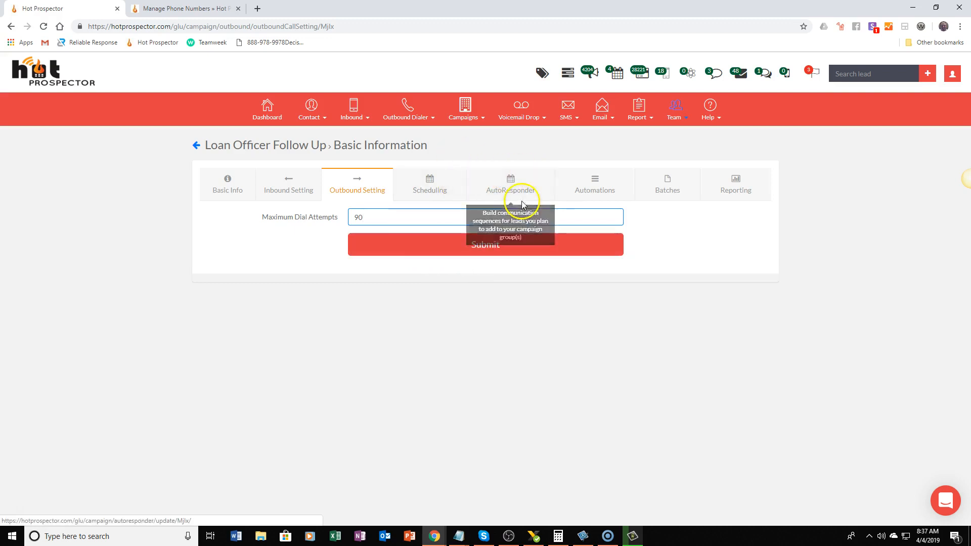
click(427, 241)
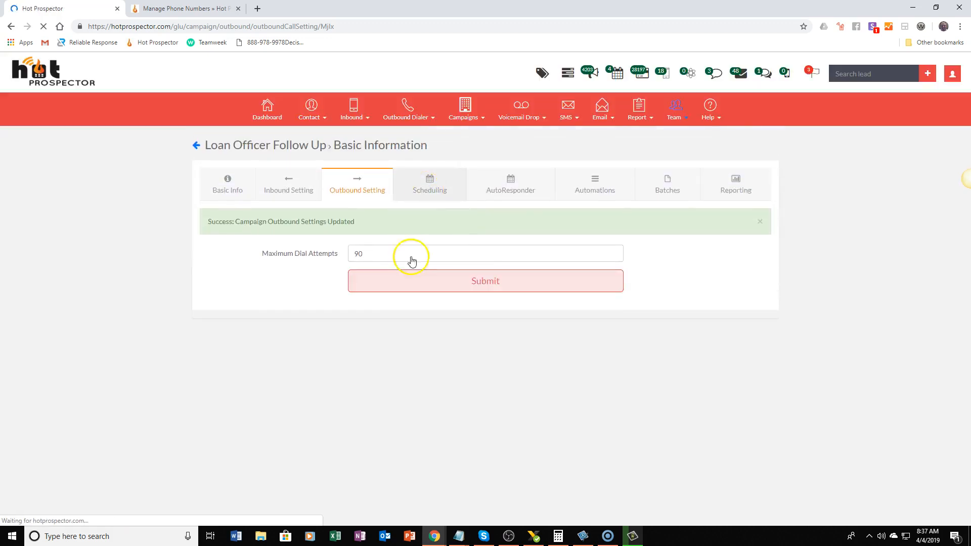
click(453, 174)
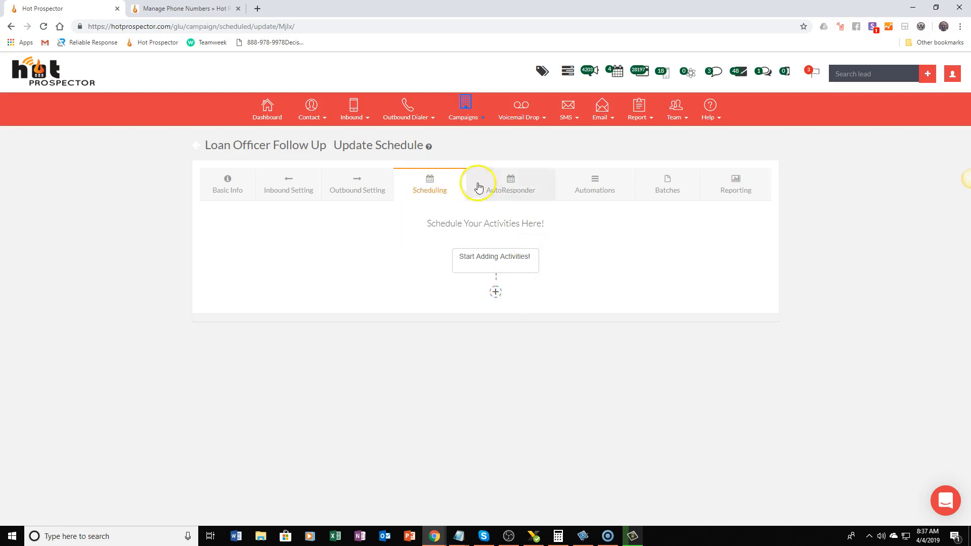
click(495, 291)
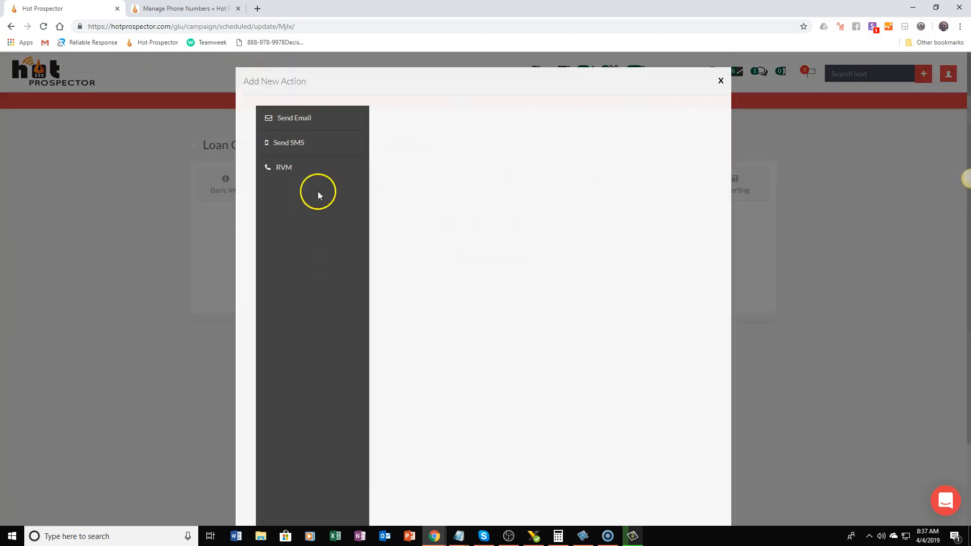
click(299, 119)
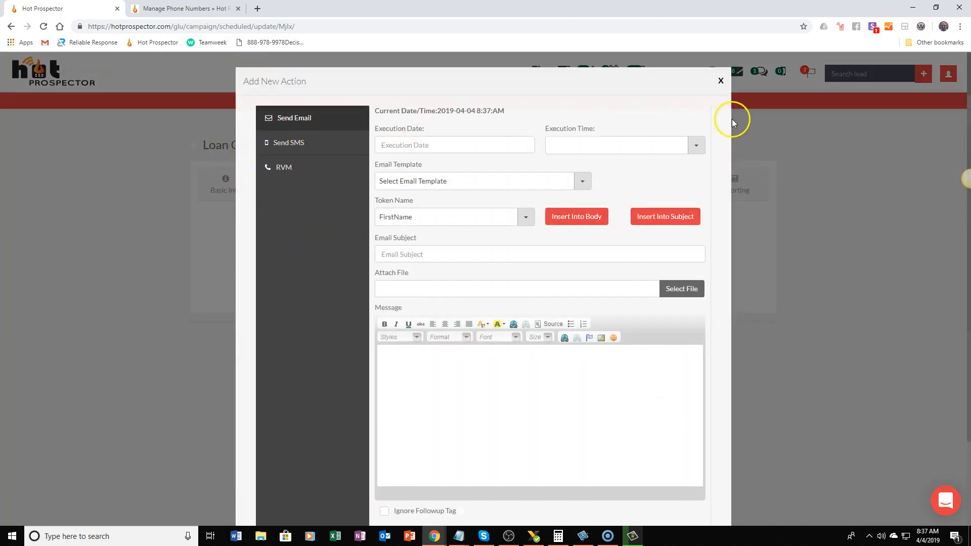
click(721, 82)
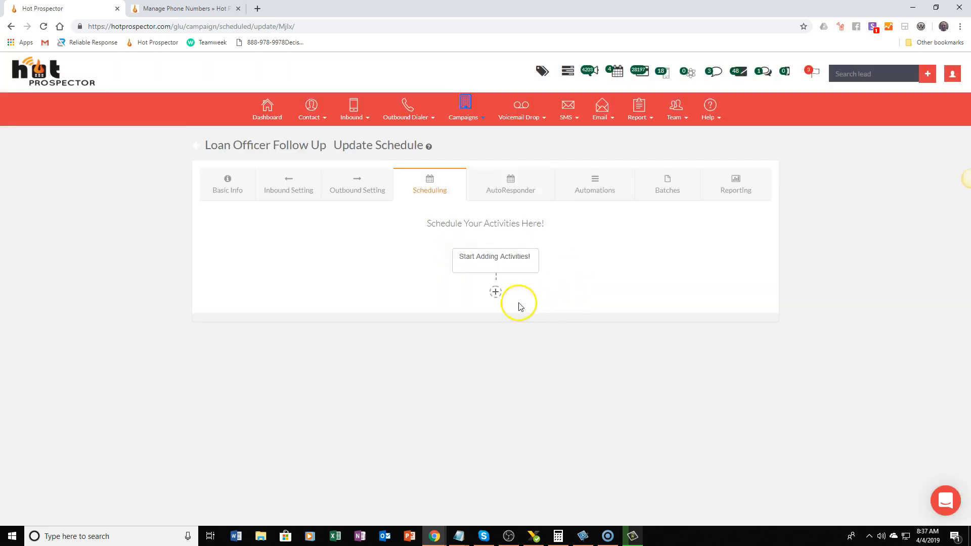
Start a new Send Email activity in the schedule with execution date 2019-04-05 and execution time 11:30 AM
click(494, 292)
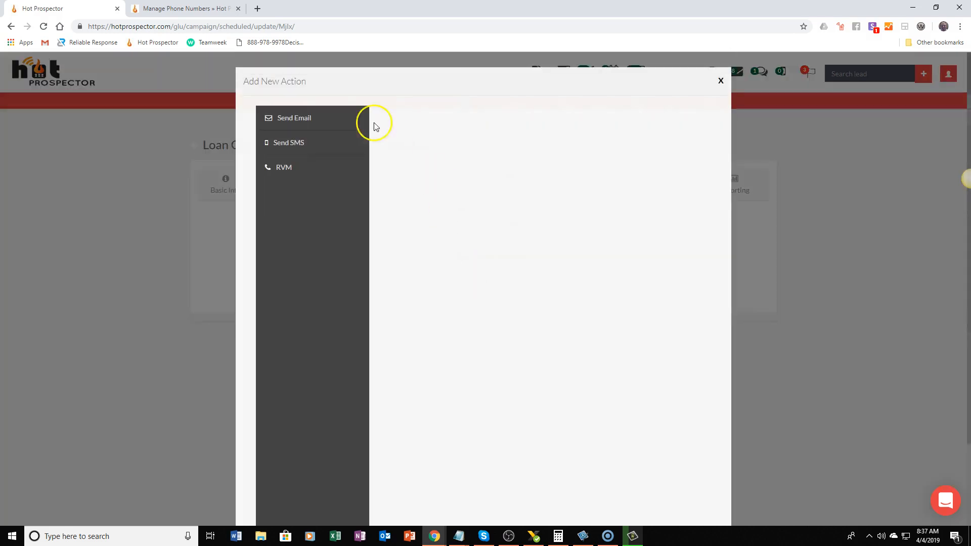
click(314, 122)
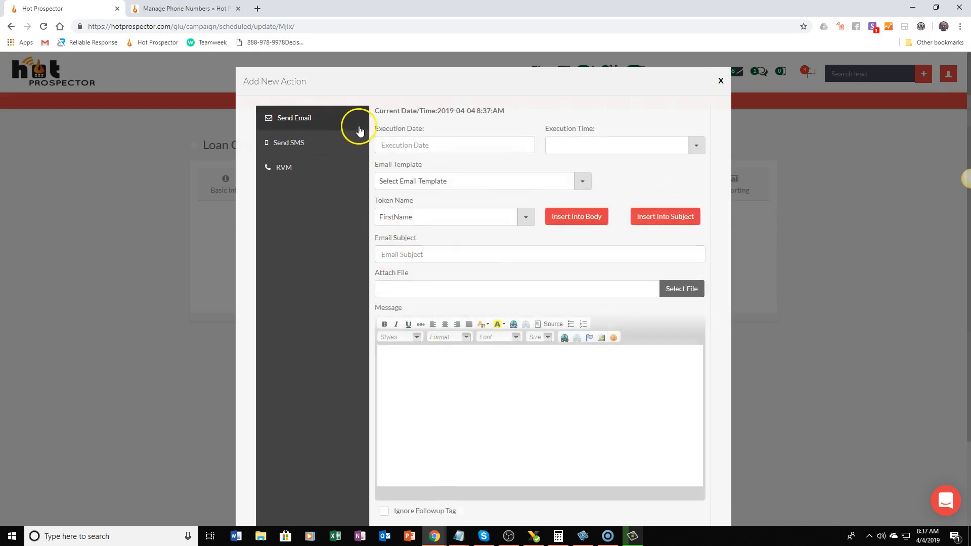
click(450, 145)
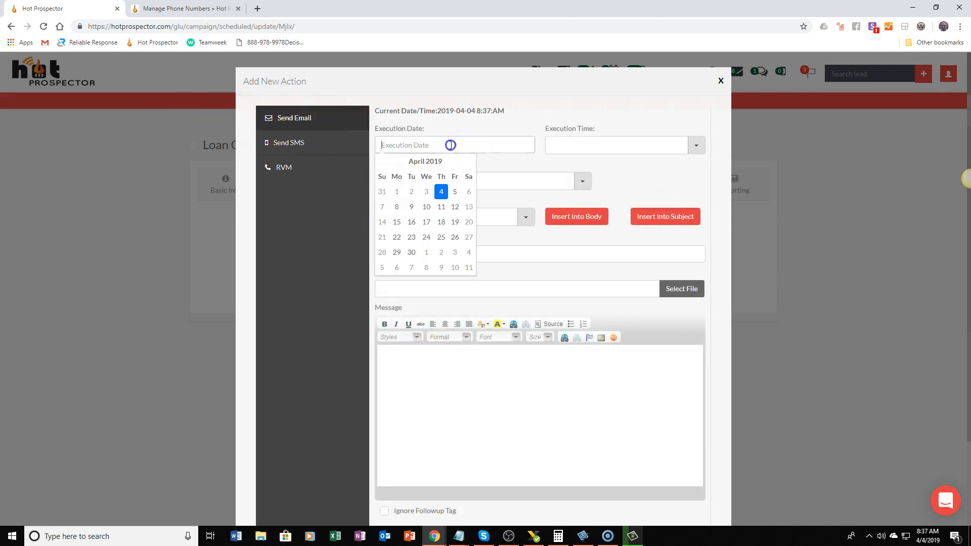
click(455, 191)
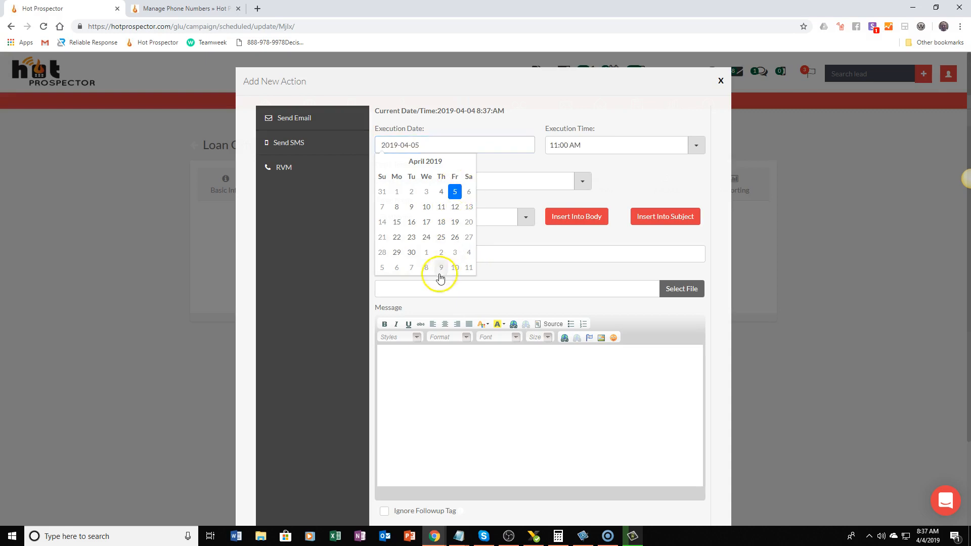
click(596, 144)
click(575, 234)
click(484, 406)
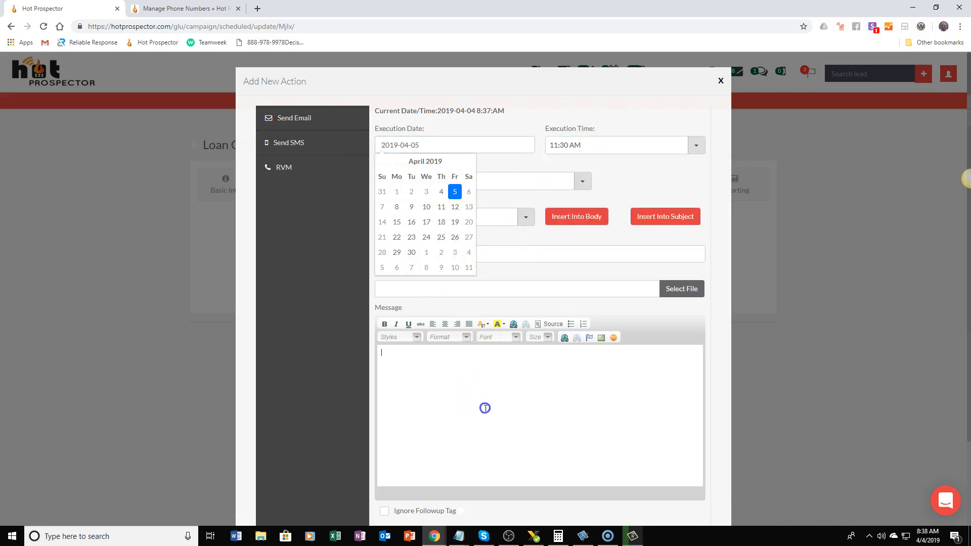
click(514, 258)
Choose the Loan Officer FB Follow Up Email #1 template for the scheduled email
click(395, 184)
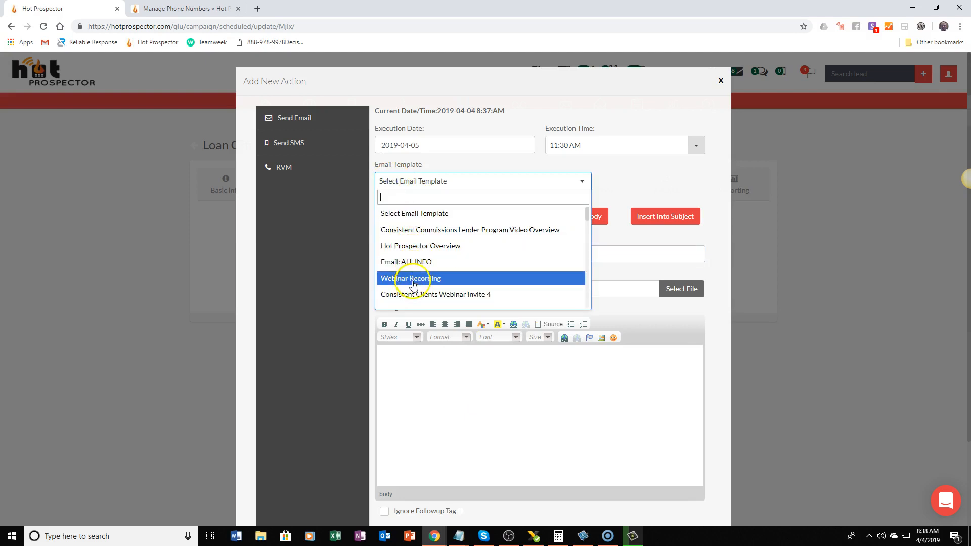
scroll(412, 295, down, 3)
scroll(415, 300, down, 3)
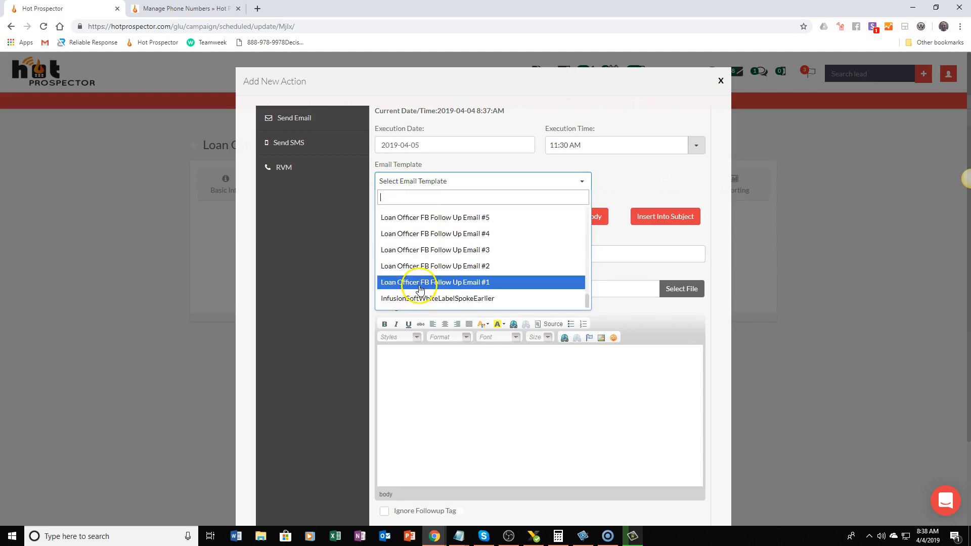
click(419, 290)
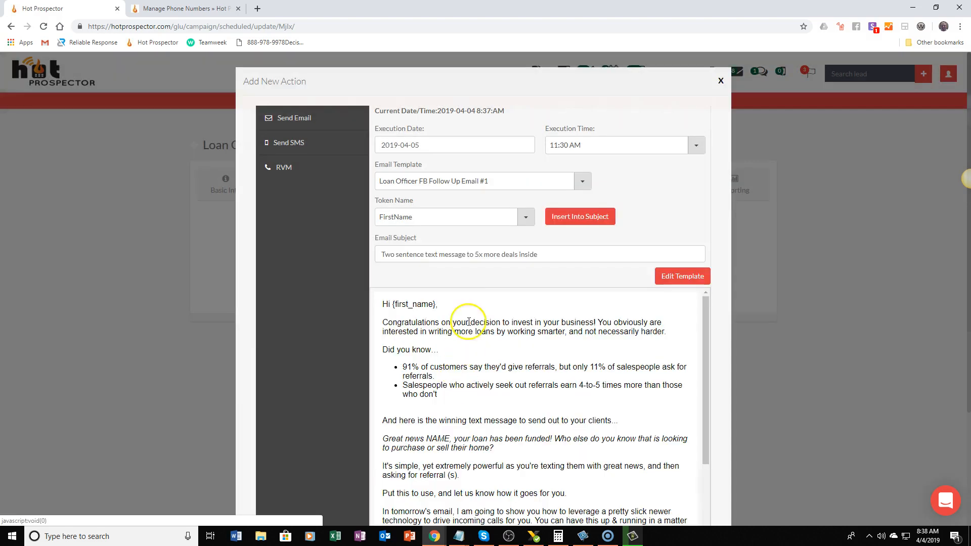
Enable Ignore Followup Tag for the scheduled email and save the activity
scroll(514, 372, down, 8)
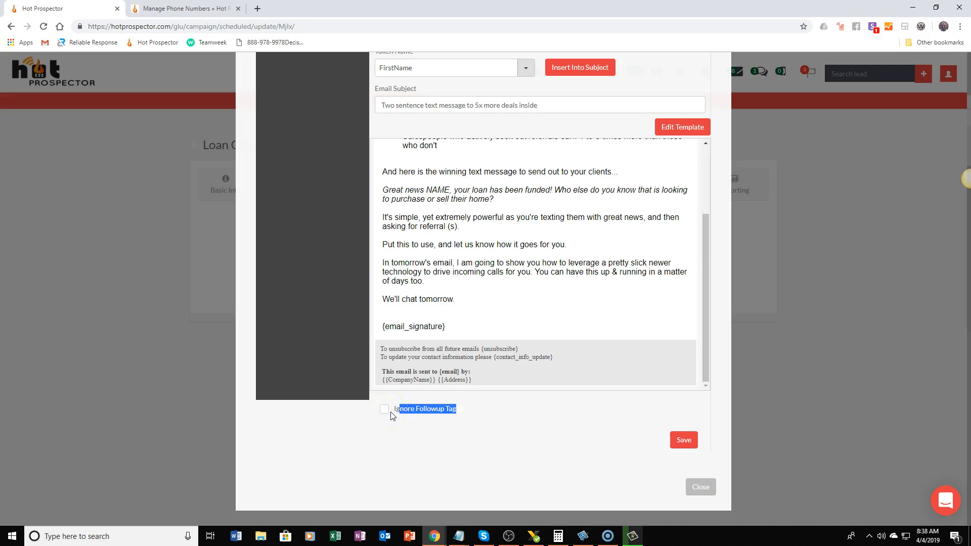
click(427, 421)
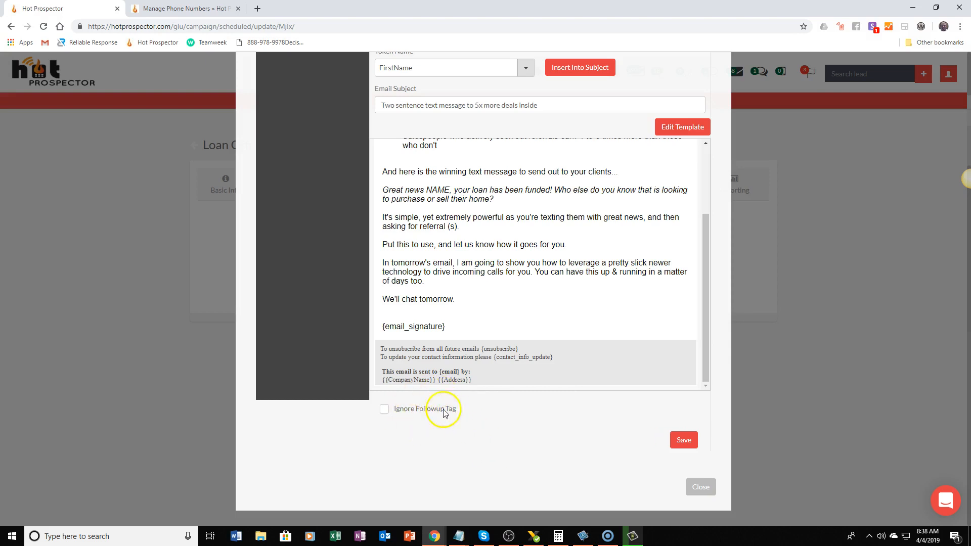
click(385, 409)
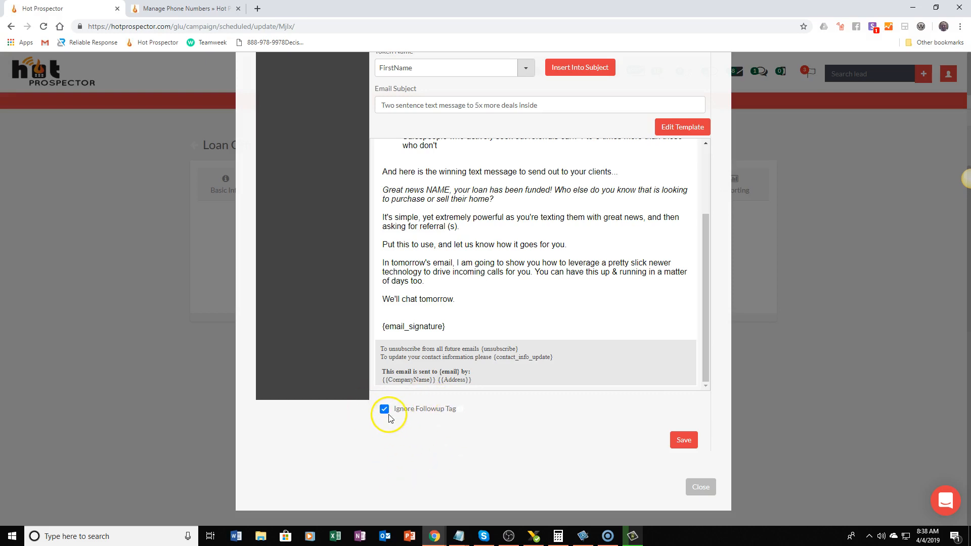
click(682, 440)
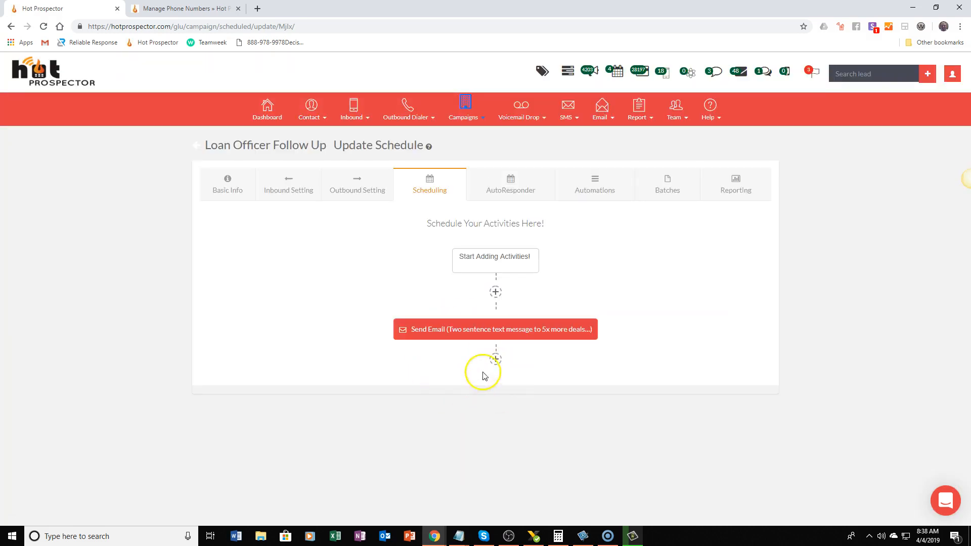
Add a Send SMS activity after the scheduled email with execution date 2019-04-05
click(496, 358)
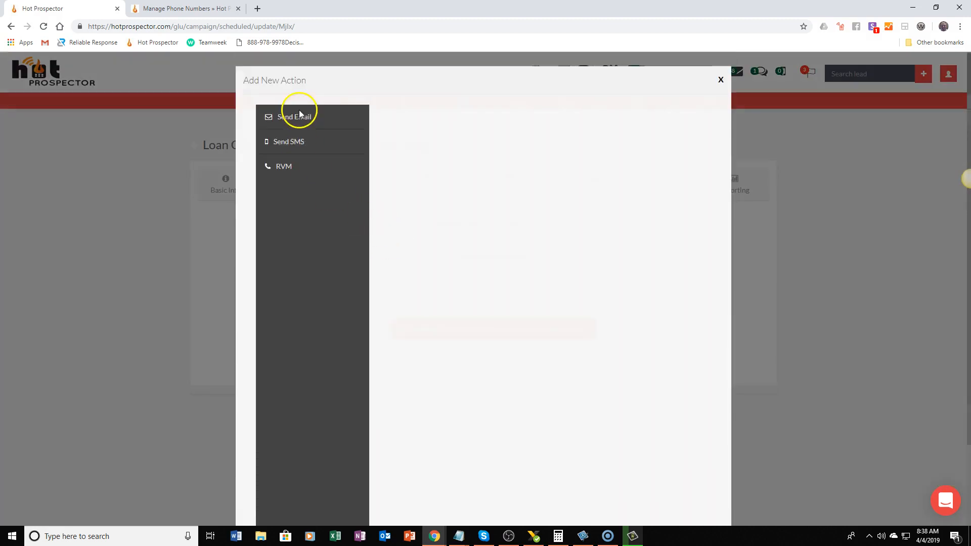
click(292, 144)
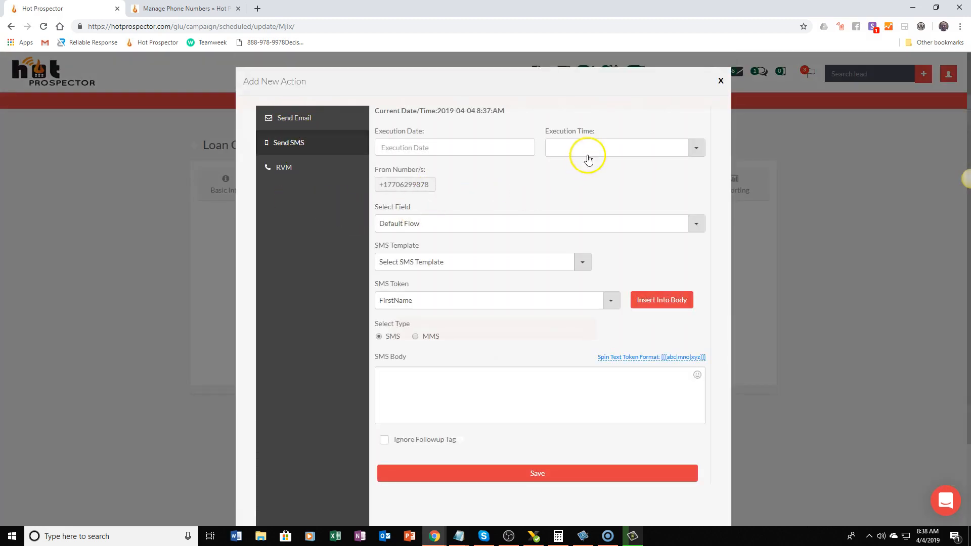
click(417, 149)
click(450, 196)
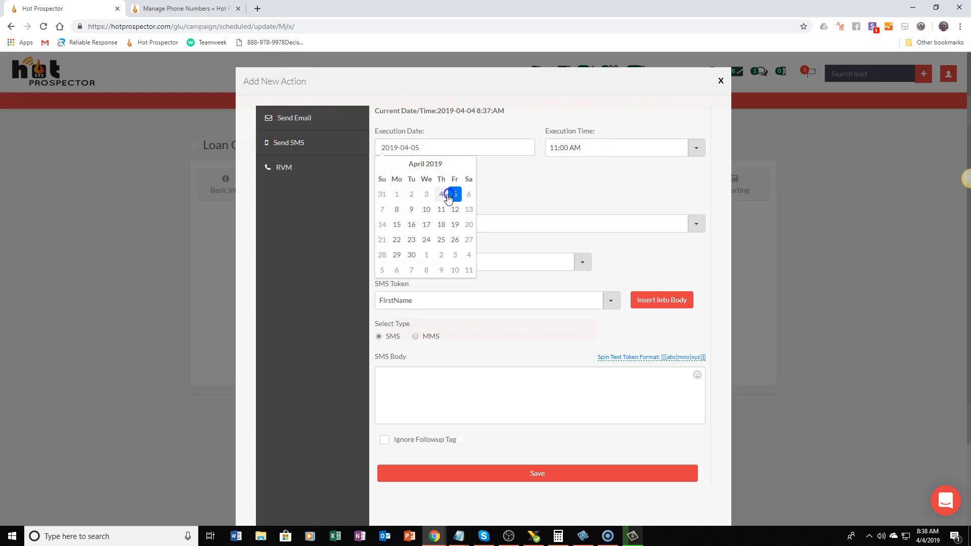
click(549, 182)
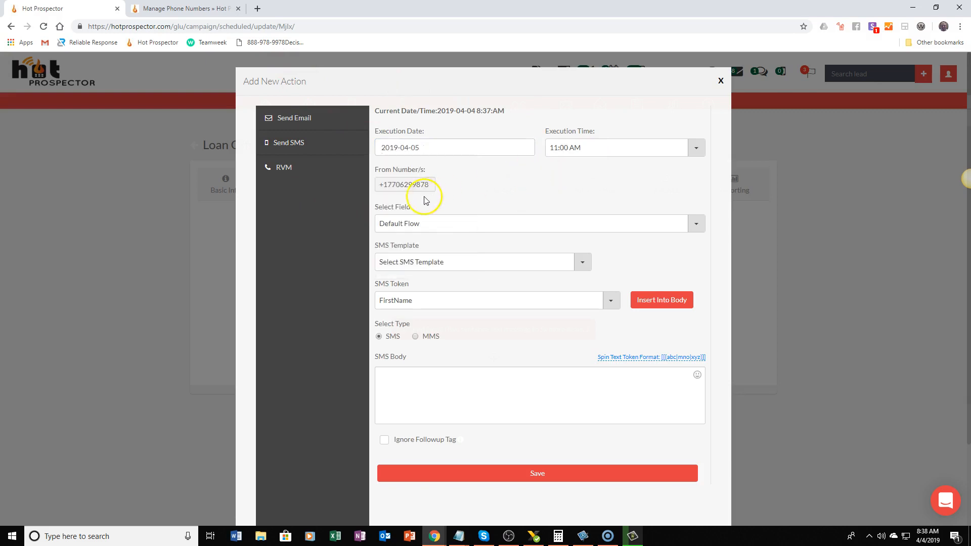
Choose the LO Zillow Template for the SMS, remove the line break before its unsubscribe text, and save the activity
click(426, 264)
click(426, 327)
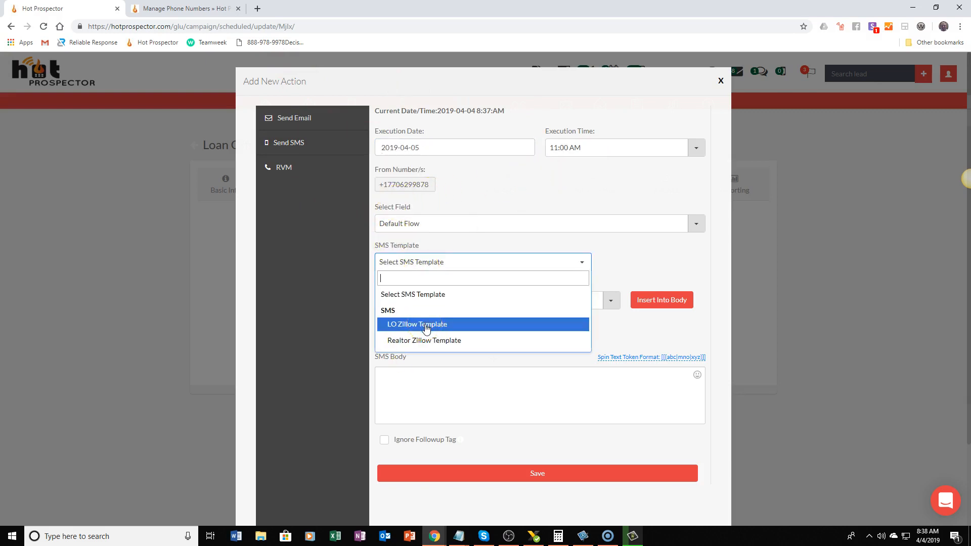
click(425, 326)
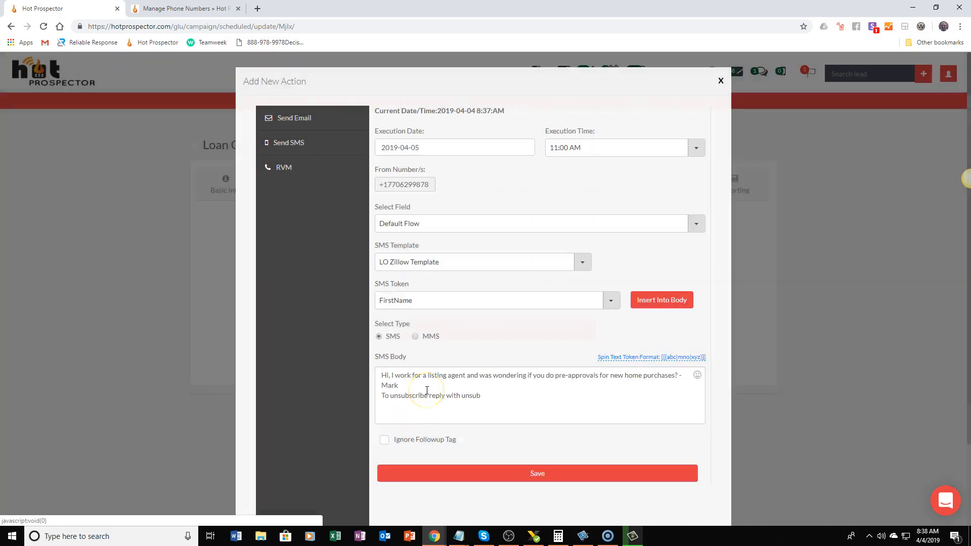
click(398, 394)
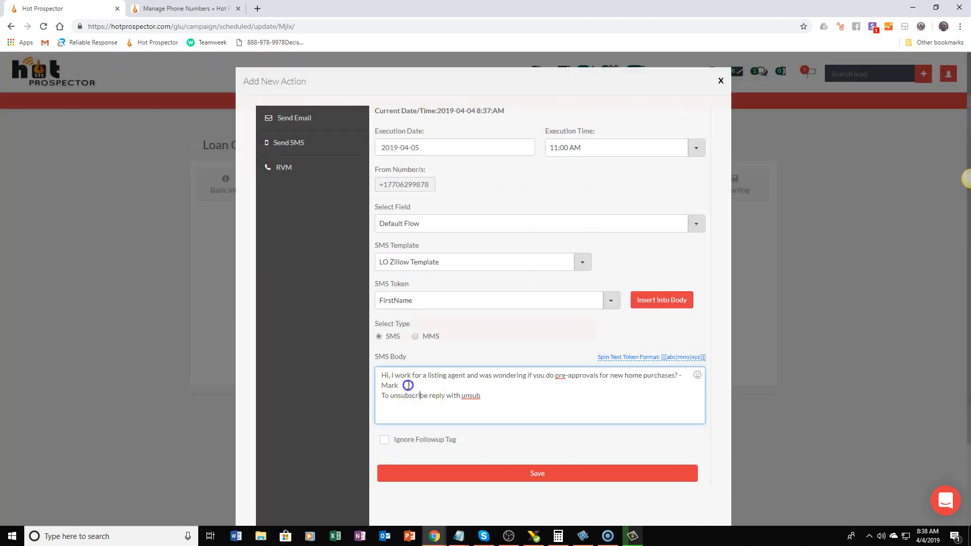
key(Delete)
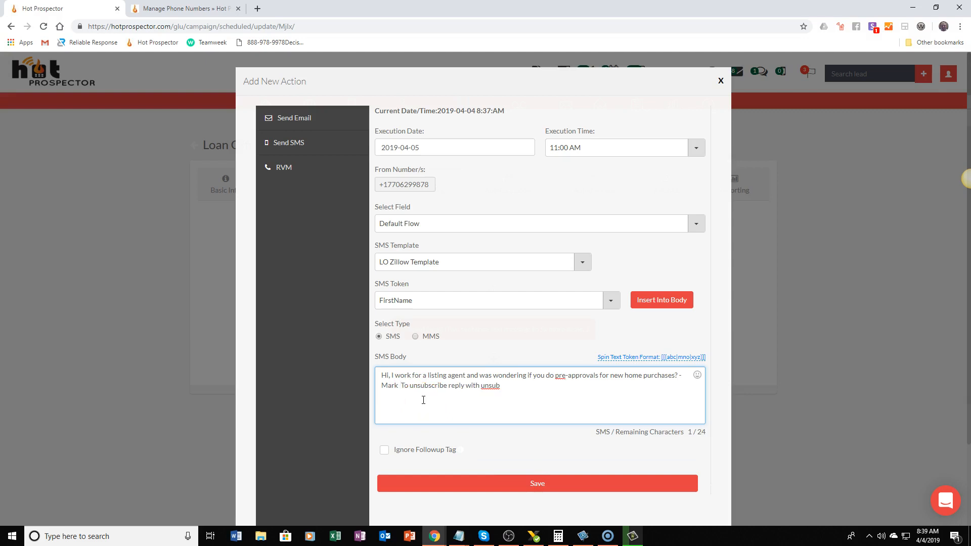
key(Delete)
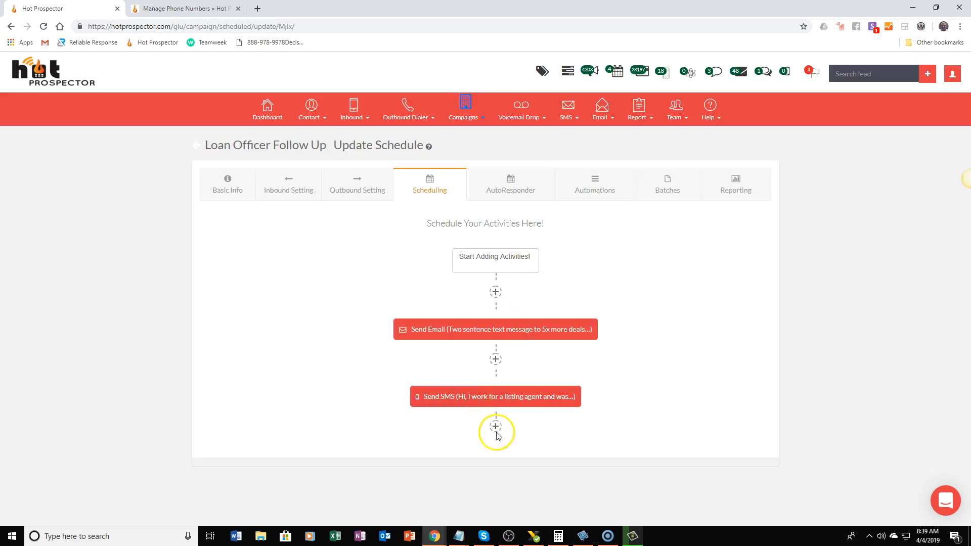
Add an RVM activity after the scheduled SMS with execution date 2019-04-11
click(496, 429)
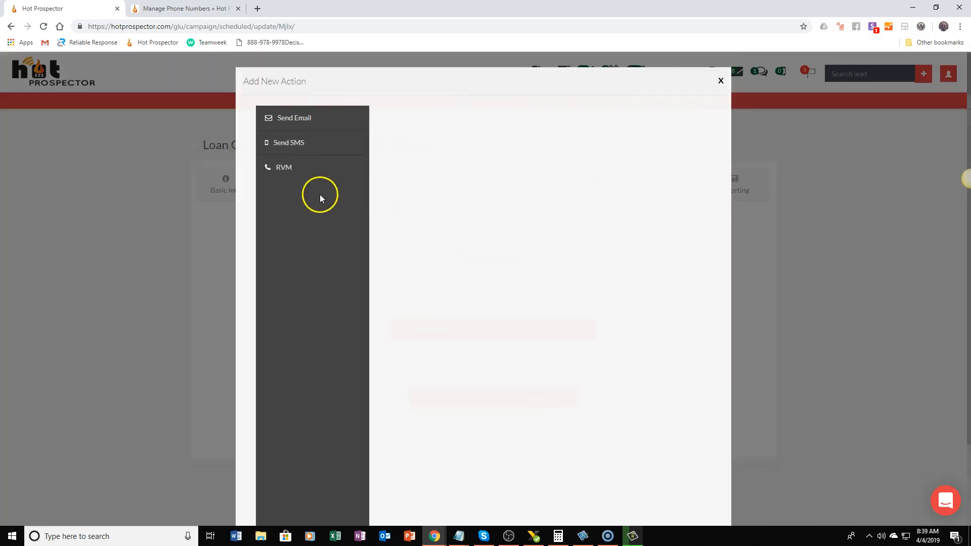
click(295, 171)
click(434, 146)
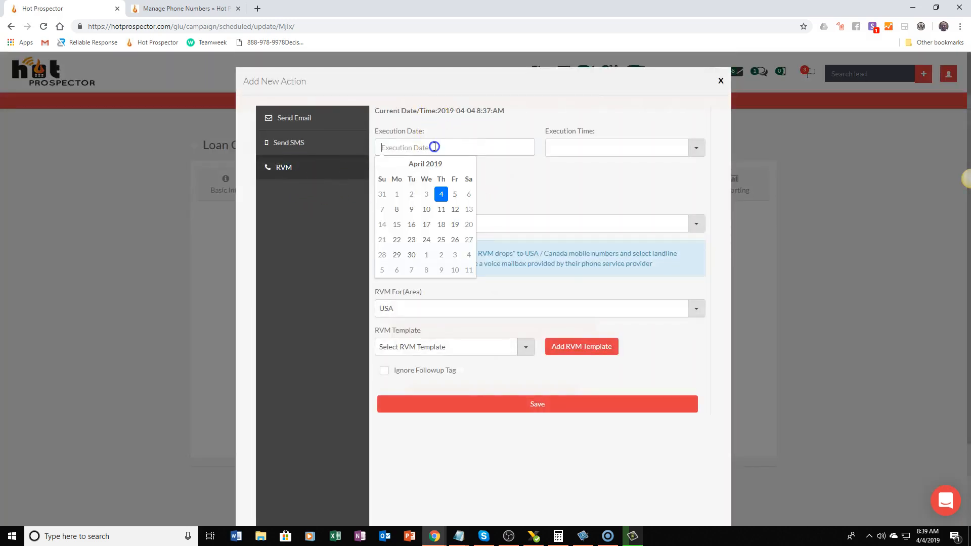
click(440, 209)
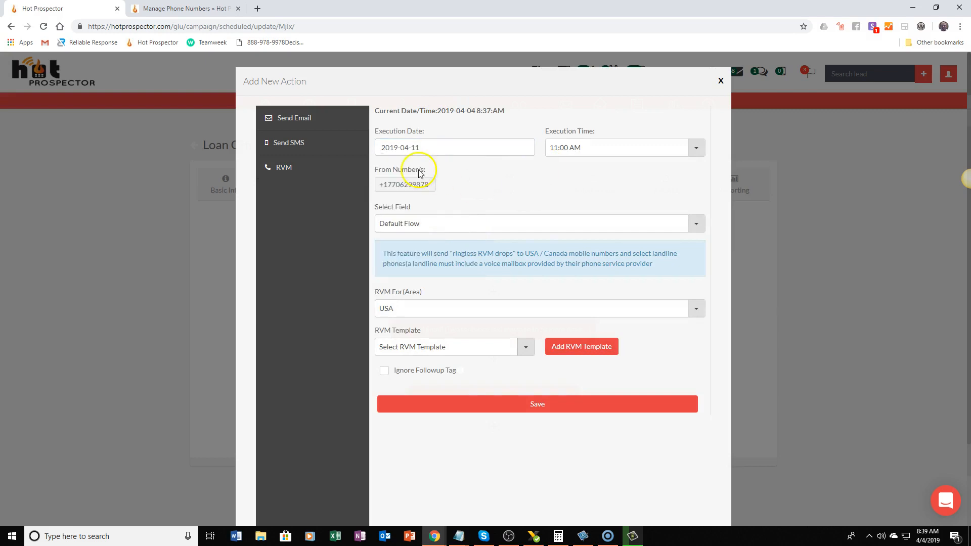
Keep Default Flow for the RVM activity, choose the PLEASE HOLD template, and save the activity
click(386, 222)
click(487, 207)
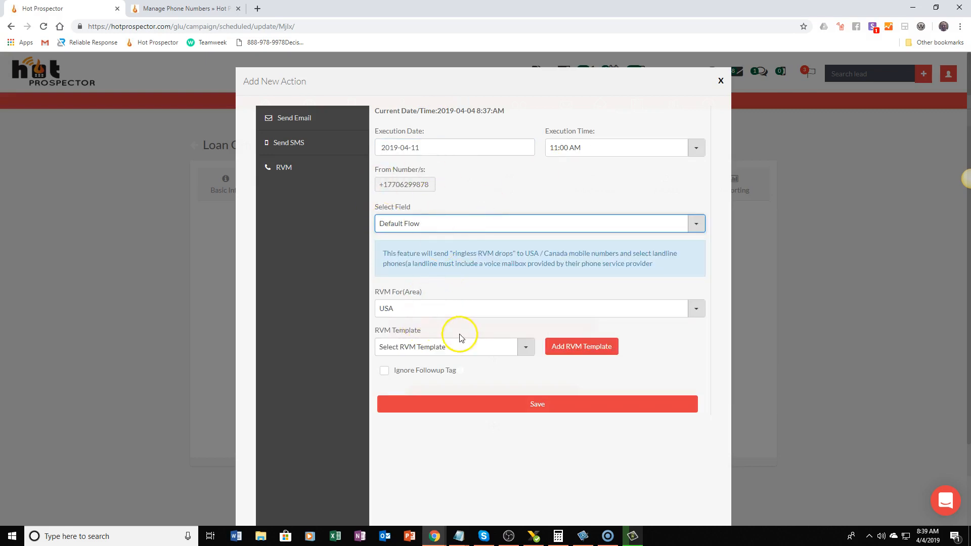
click(458, 347)
click(451, 409)
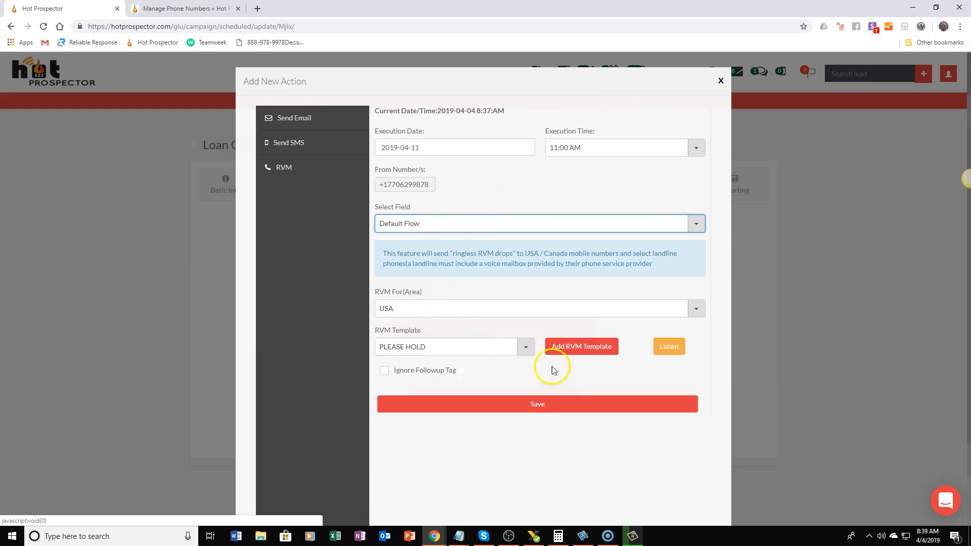
click(531, 405)
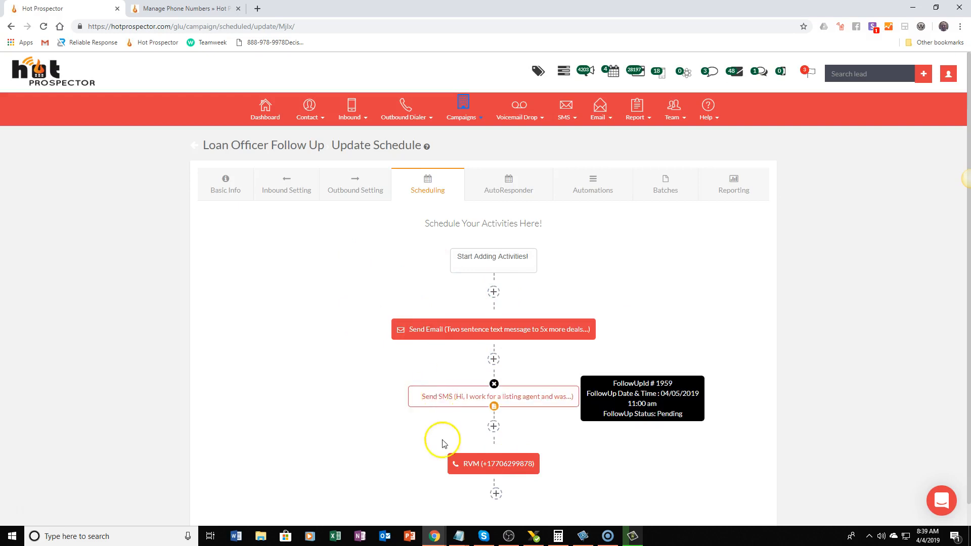
Open the campaign's AutoResponder page and start a new Email action with an email interval of 0 days
mouse_move(471, 477)
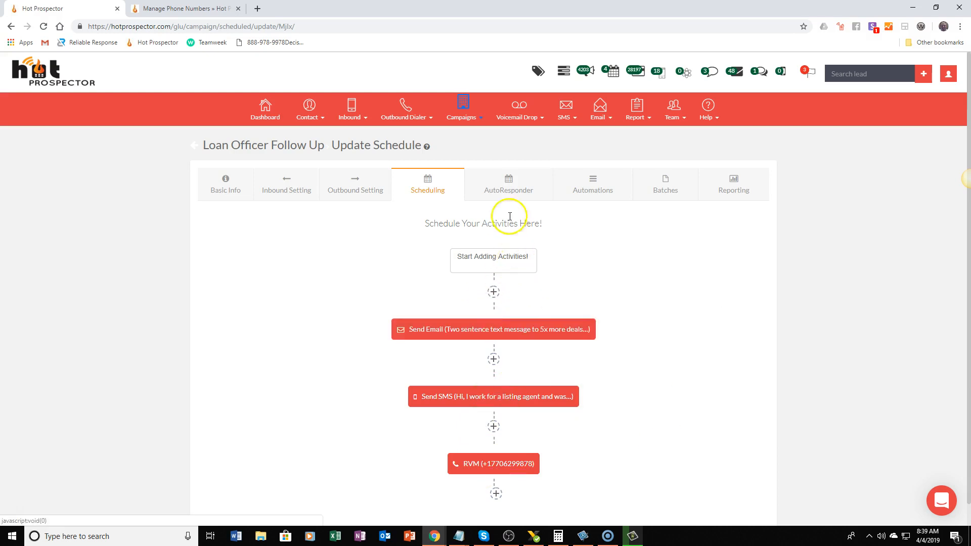
click(503, 186)
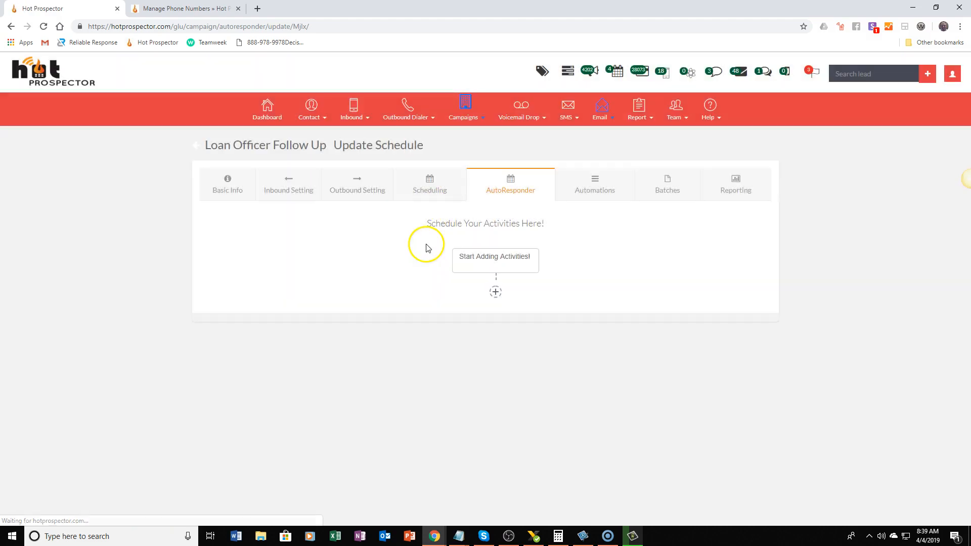
click(496, 297)
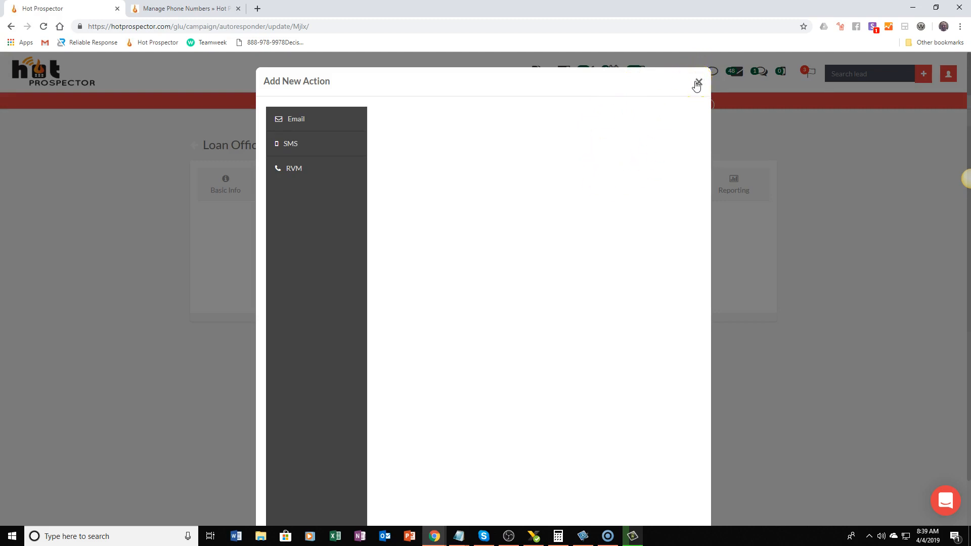
click(319, 125)
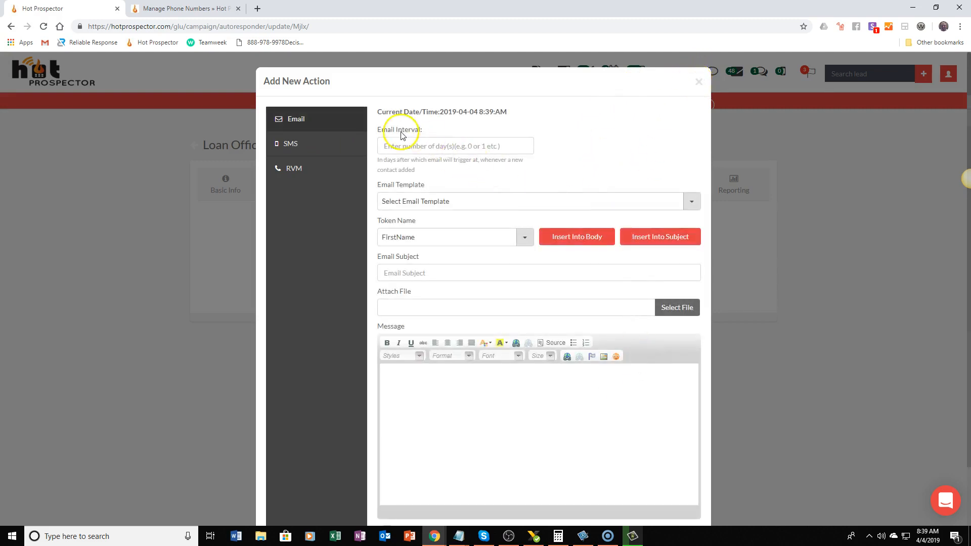
click(419, 141)
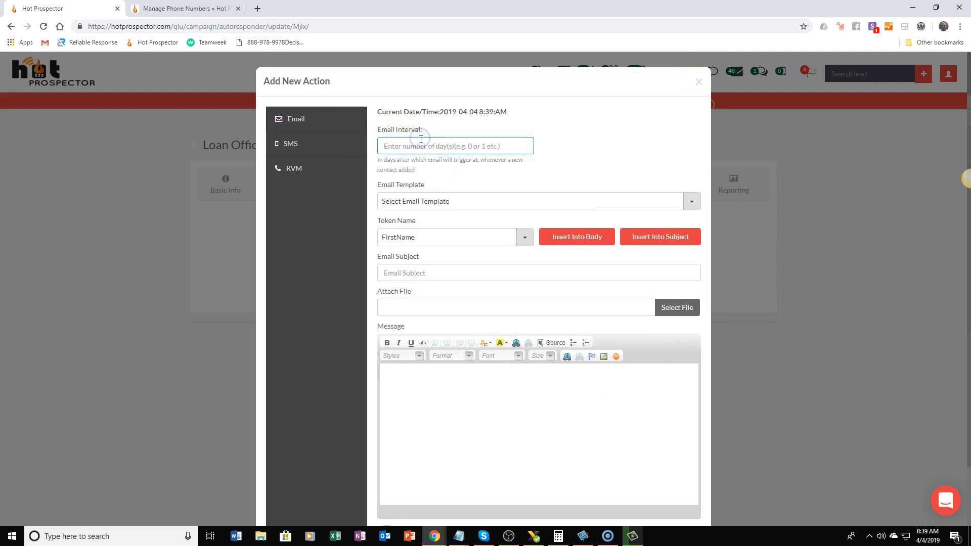
click(454, 182)
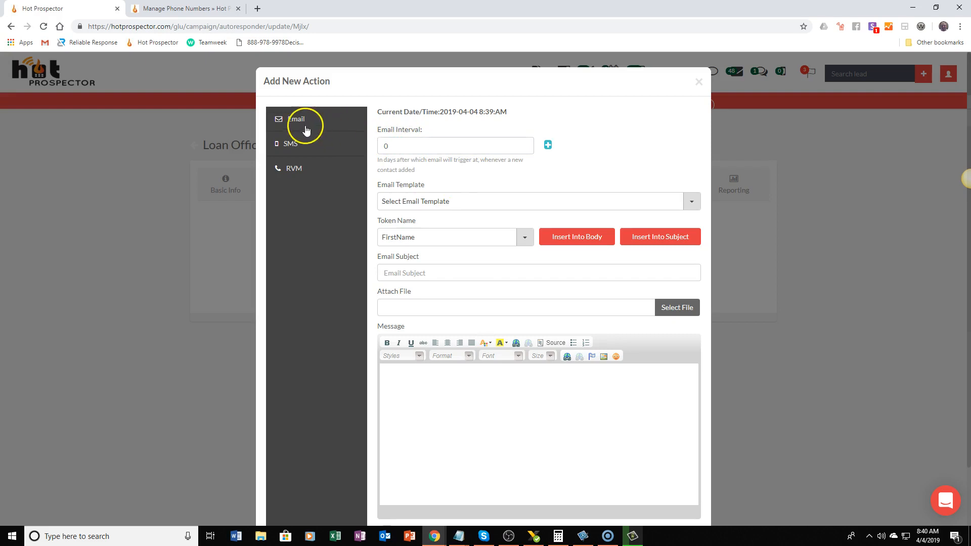
click(398, 145)
click(343, 236)
Choose the Loan Officer FB Follow Up Email #1 template for the autoresponder email
click(439, 205)
scroll(430, 303, down, 5)
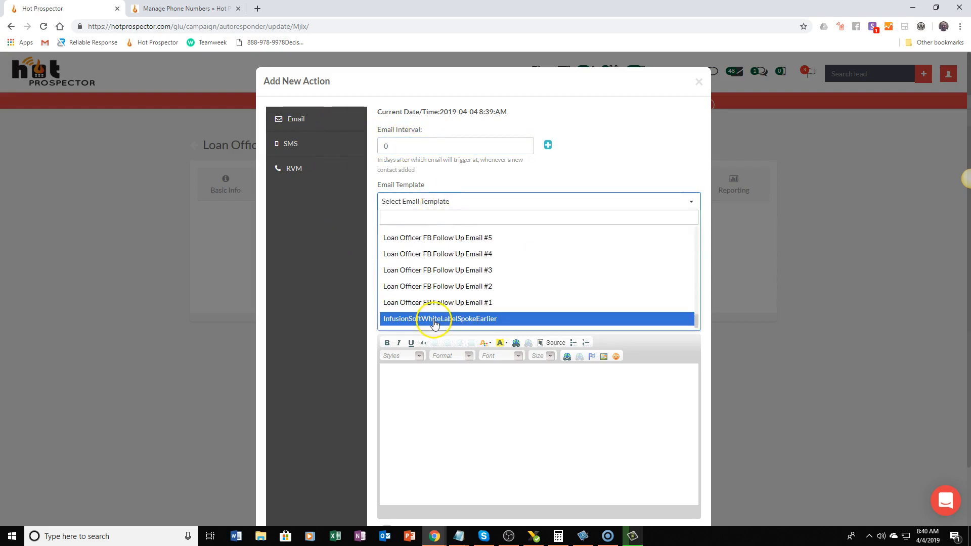
click(438, 302)
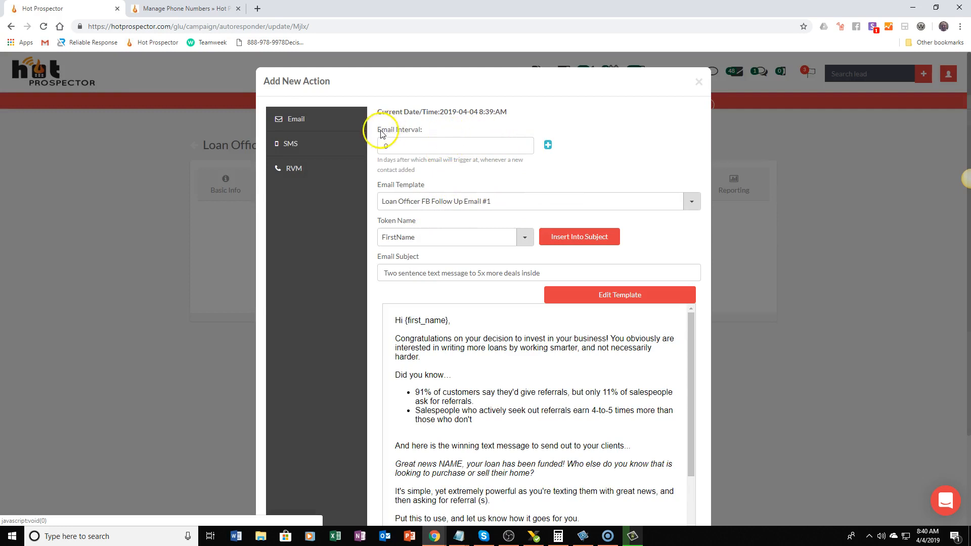
Add a wait of 30 minutes to the autoresponder email and save the action
click(548, 145)
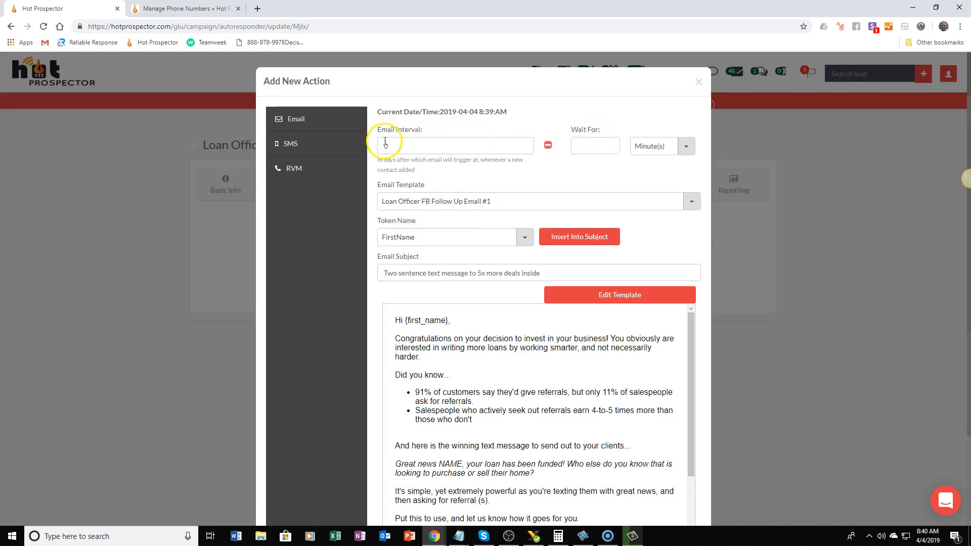
click(408, 138)
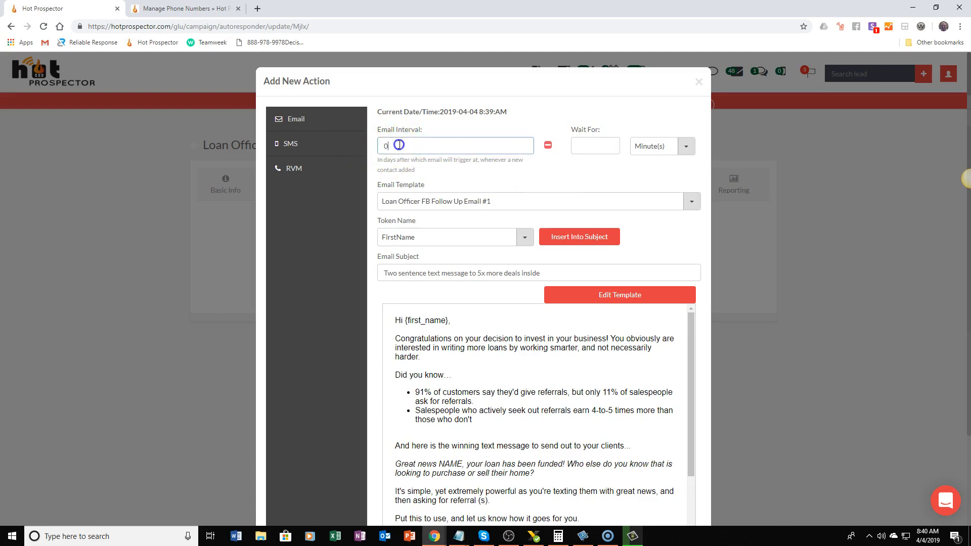
click(591, 149)
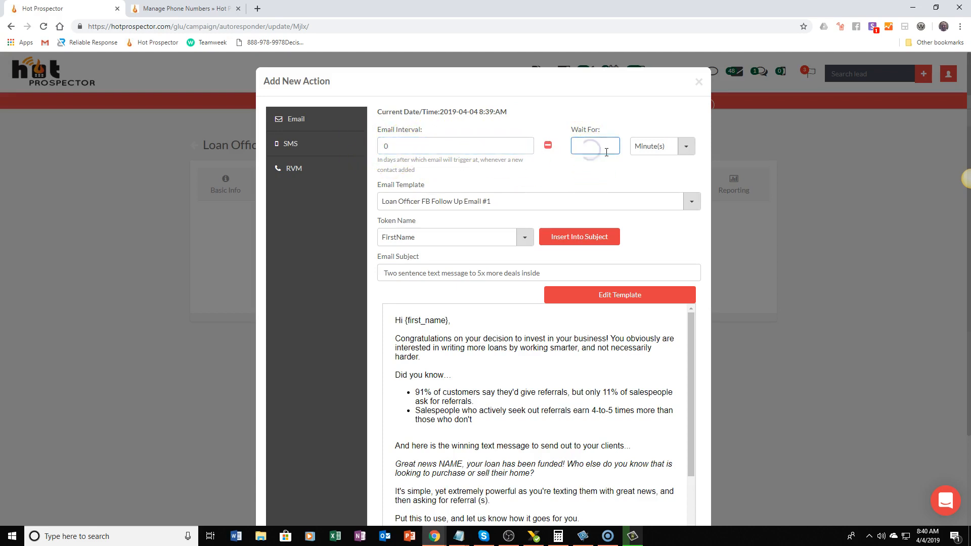
click(593, 157)
click(685, 148)
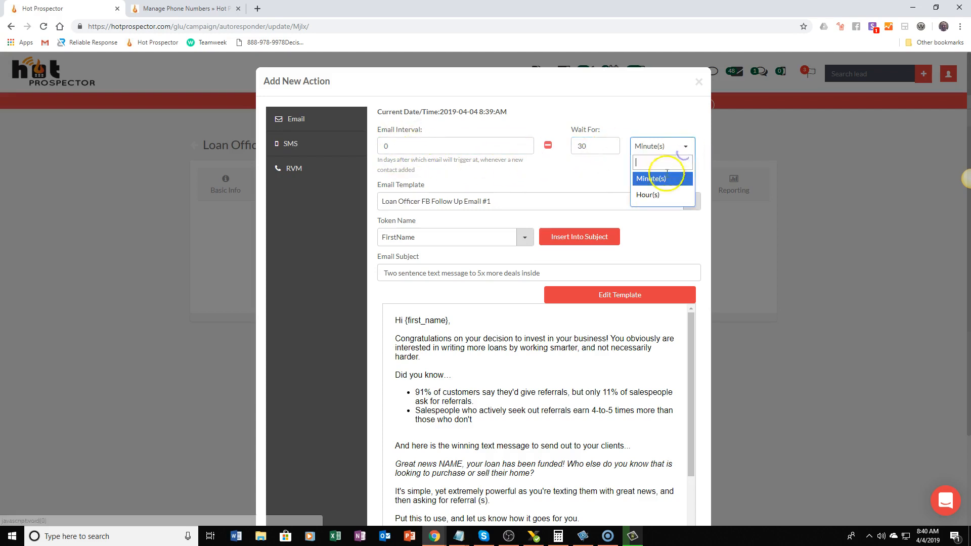
click(601, 177)
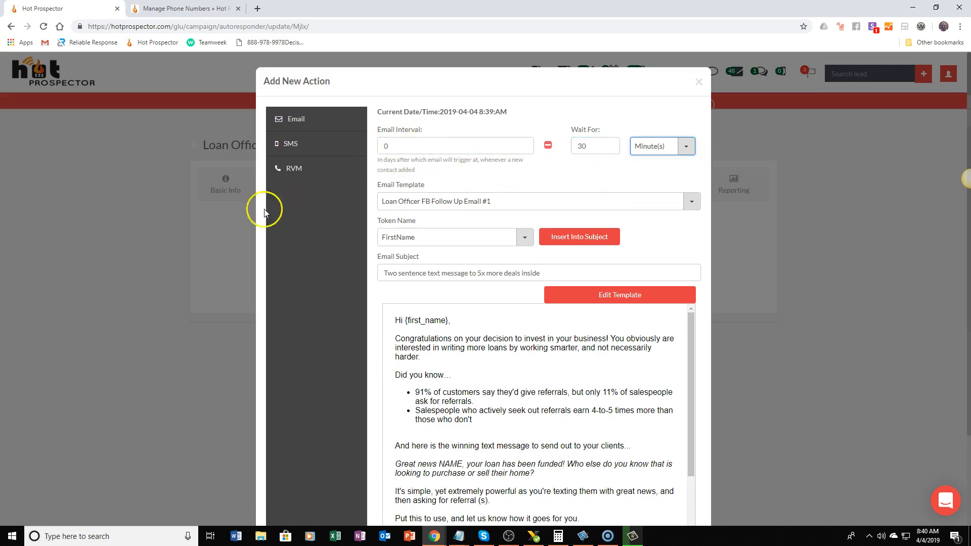
scroll(481, 353, down, 6)
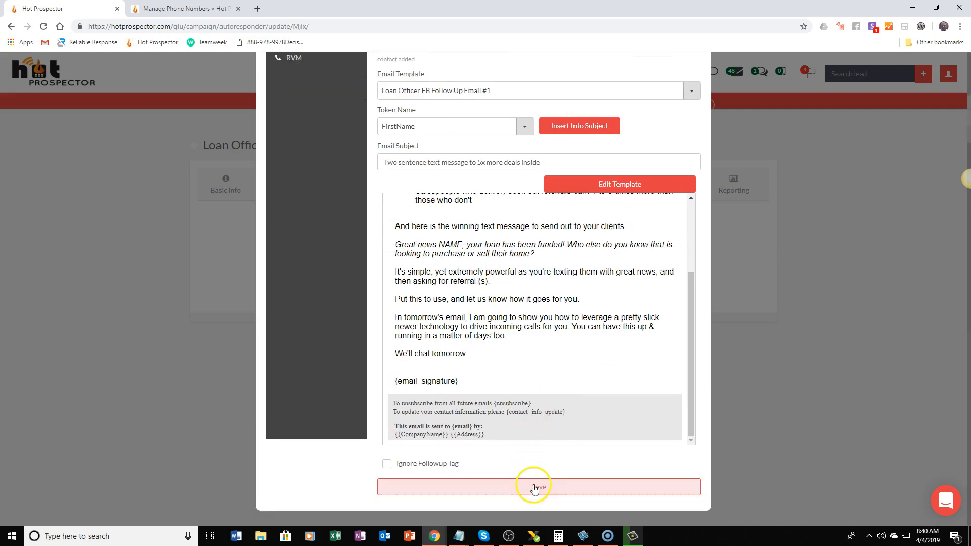
click(535, 488)
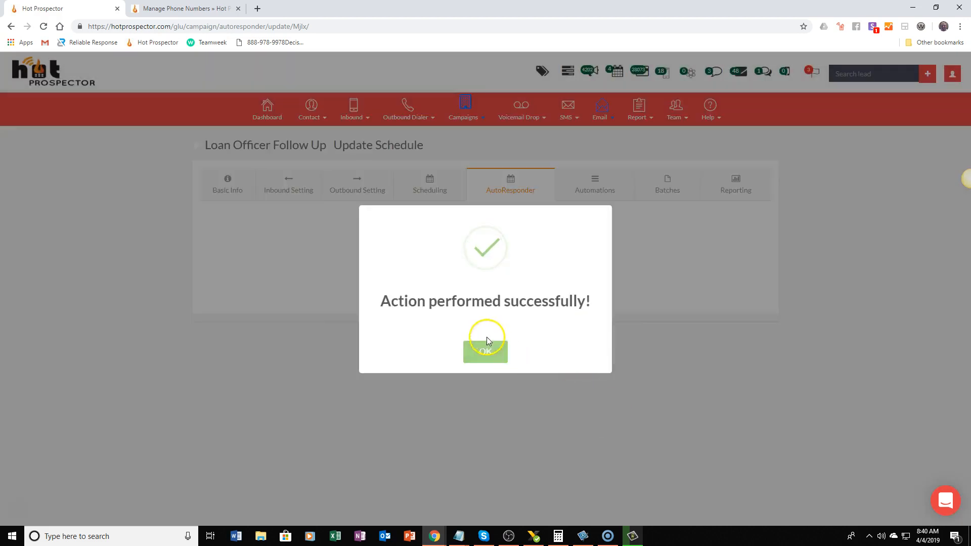
click(487, 347)
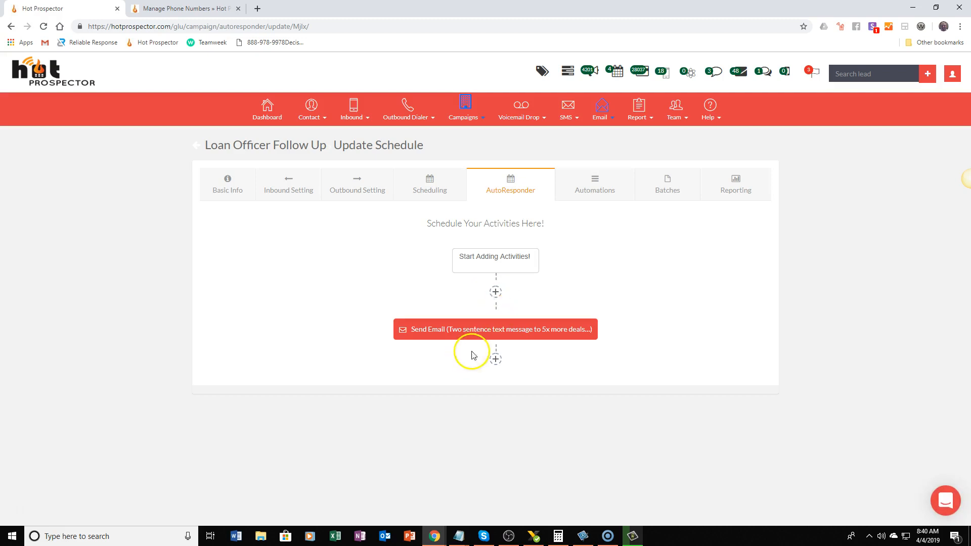
Add an RVM autoresponder action after the email with an interval of 2 days and an execution time of 05:00 PM
click(496, 360)
click(294, 167)
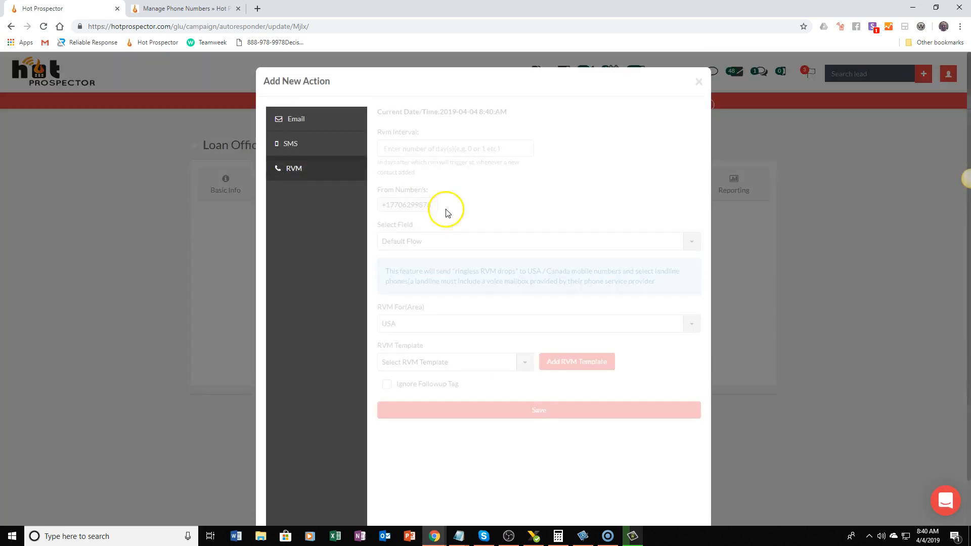
click(419, 147)
text(2)
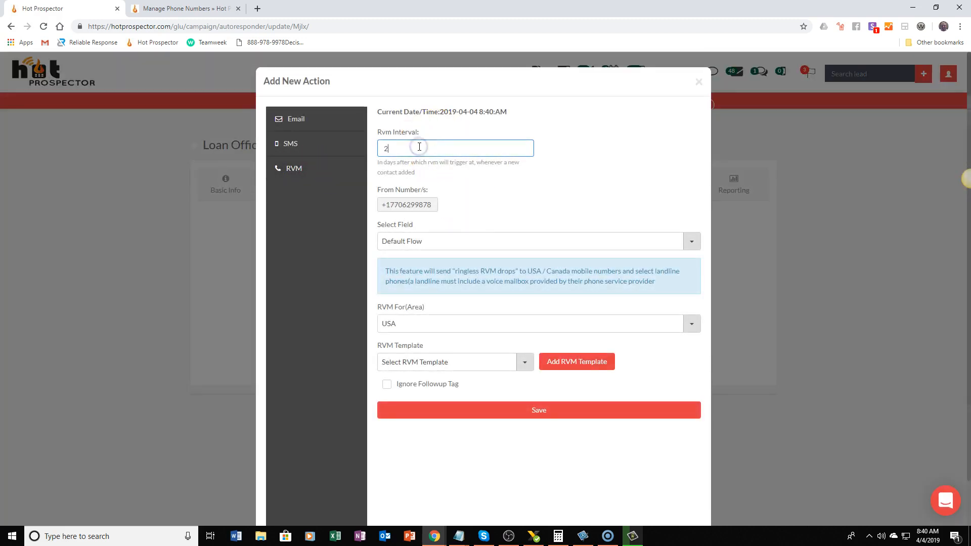
click(527, 171)
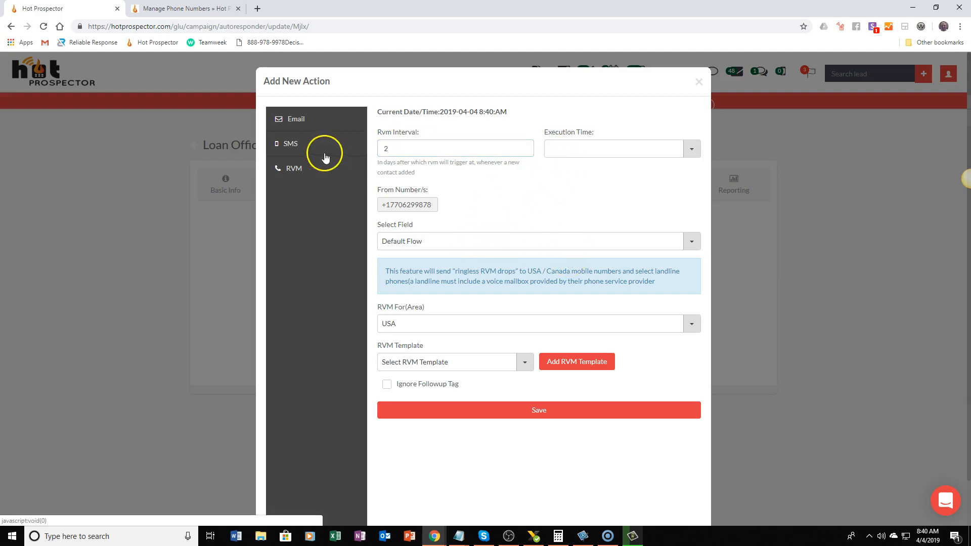
click(580, 149)
scroll(579, 212, down, 10)
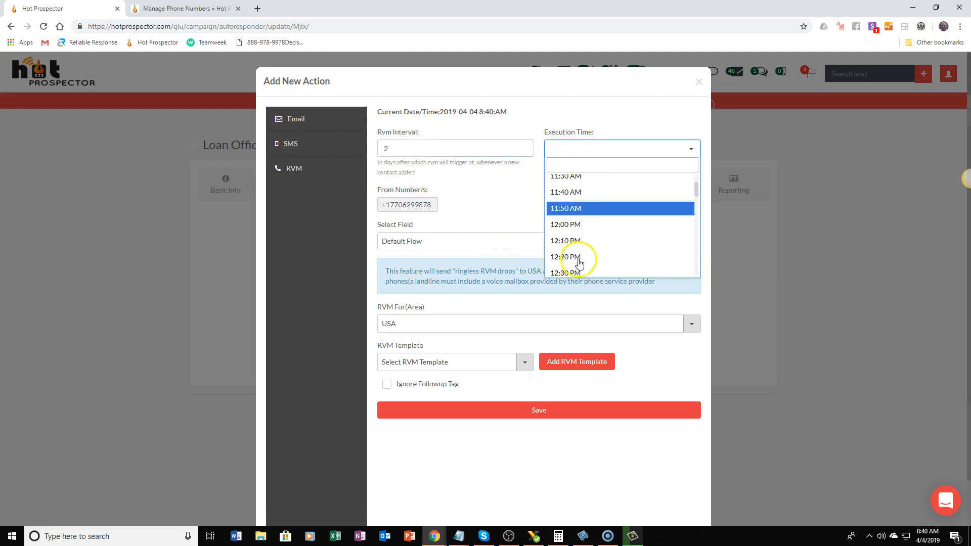
scroll(576, 226, up, 2)
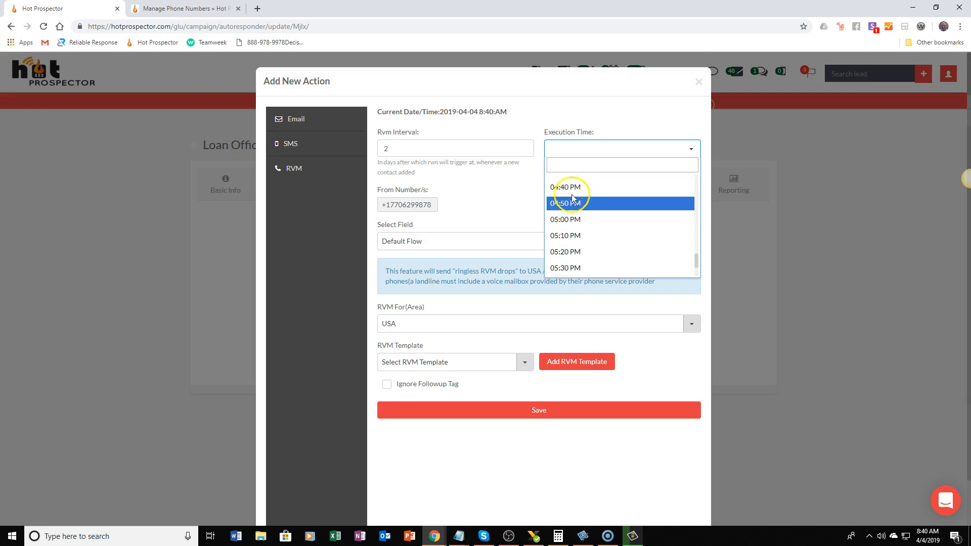
click(569, 200)
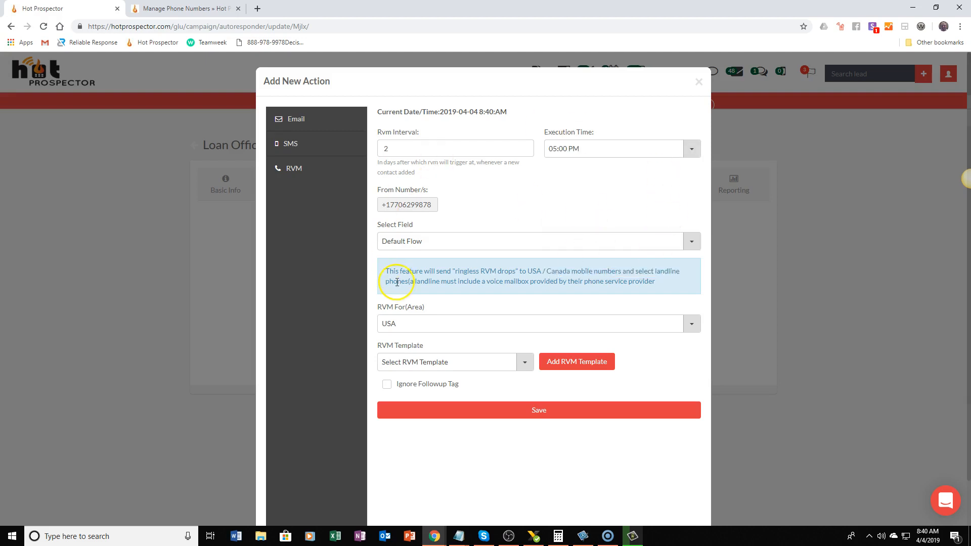
Choose the TEST IVR 3 template for the RVM action and save it
click(441, 362)
click(432, 460)
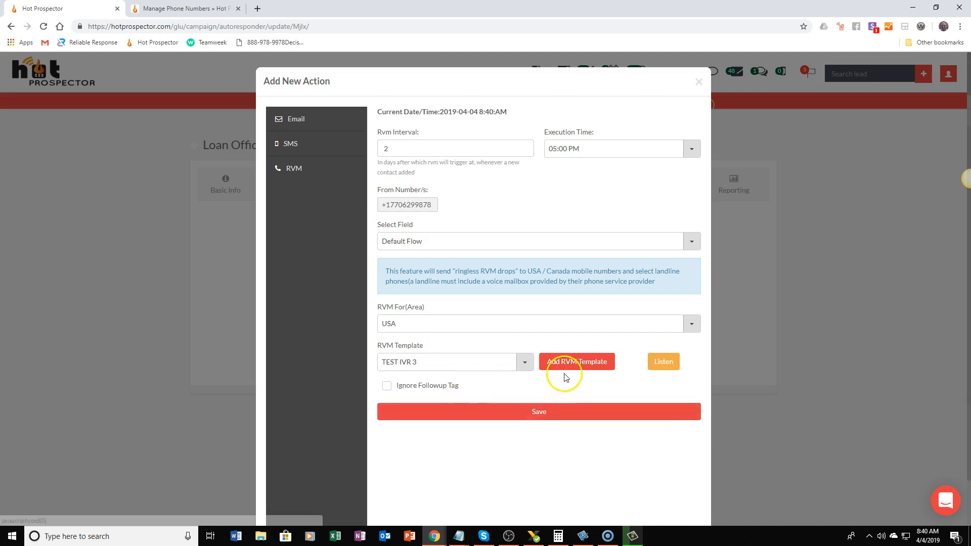
click(506, 409)
click(501, 350)
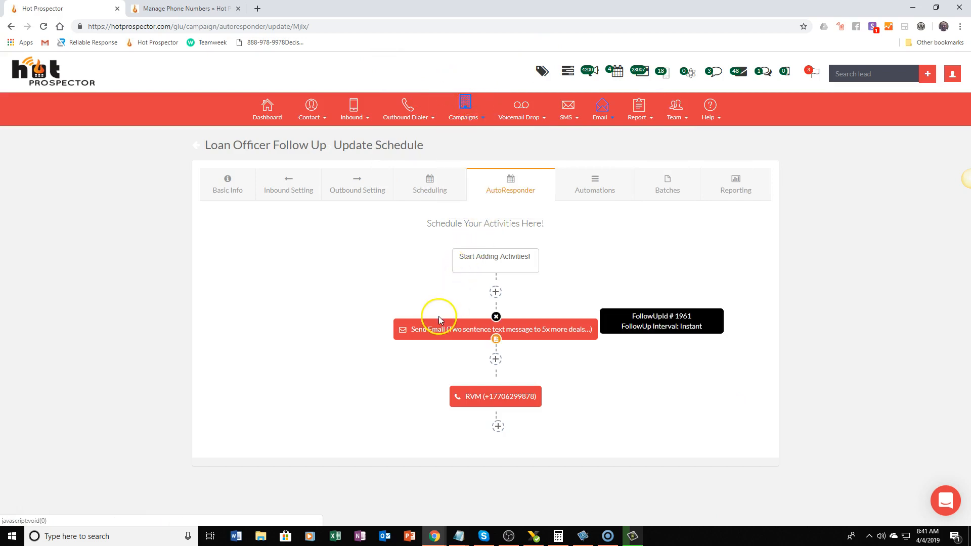
Open the campaign's Automations page and start a new automation with the Inbound Call trigger
click(593, 197)
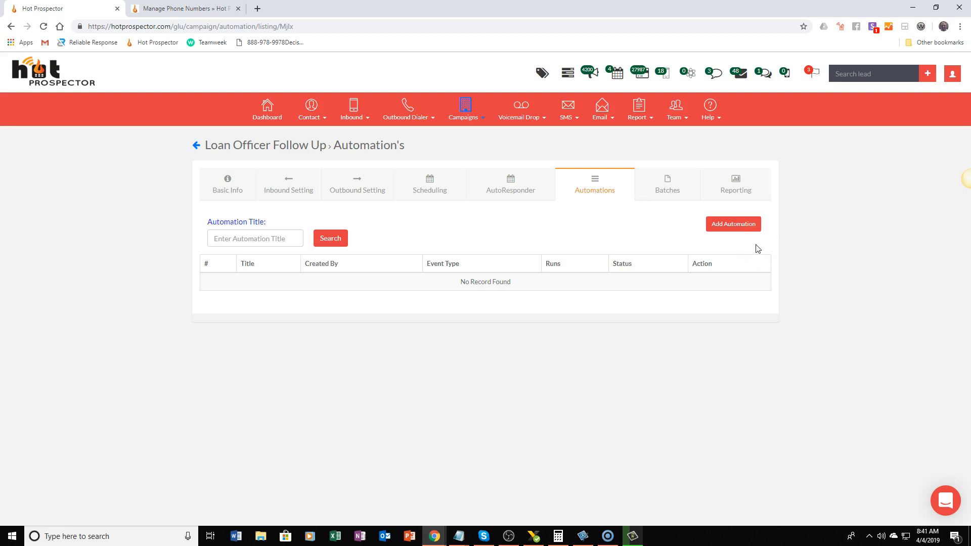
click(732, 225)
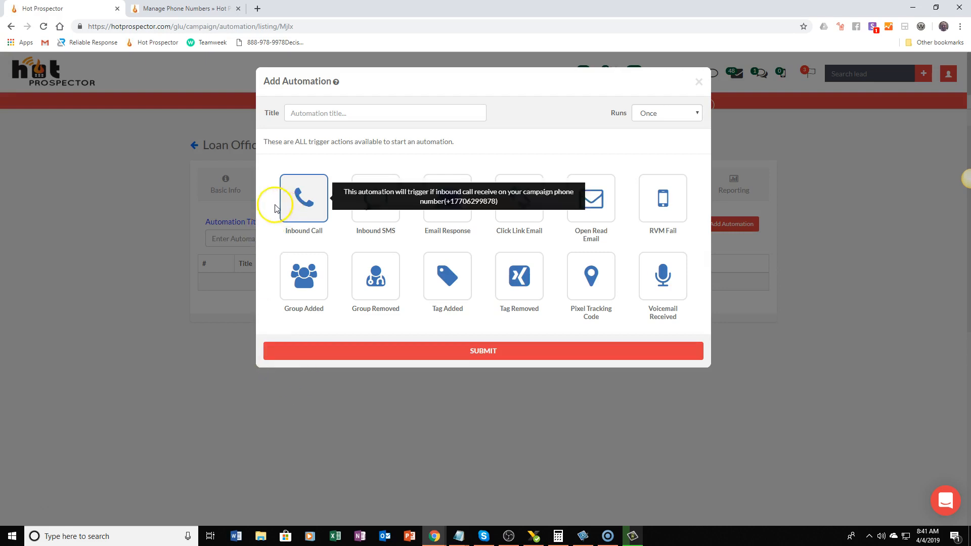
mouse_move(294, 207)
click(294, 206)
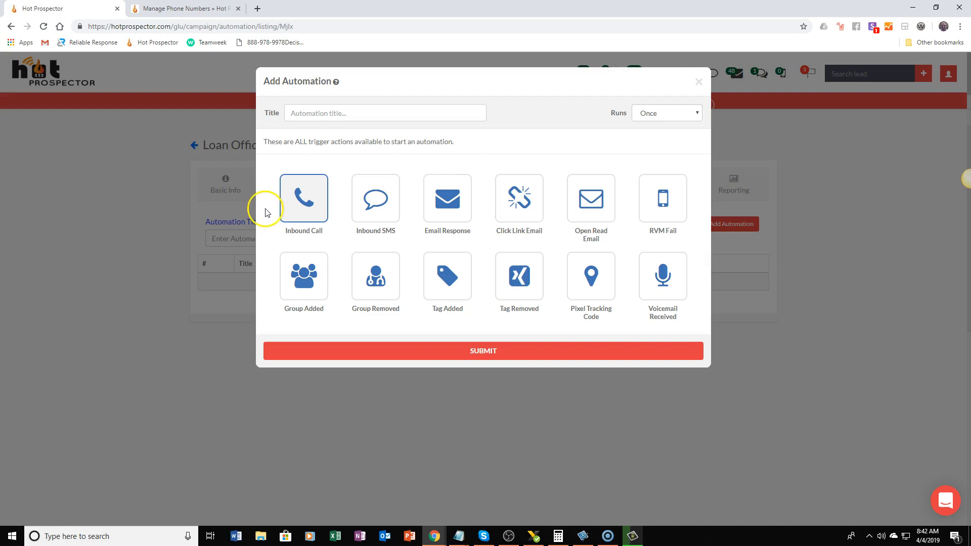
mouse_move(371, 197)
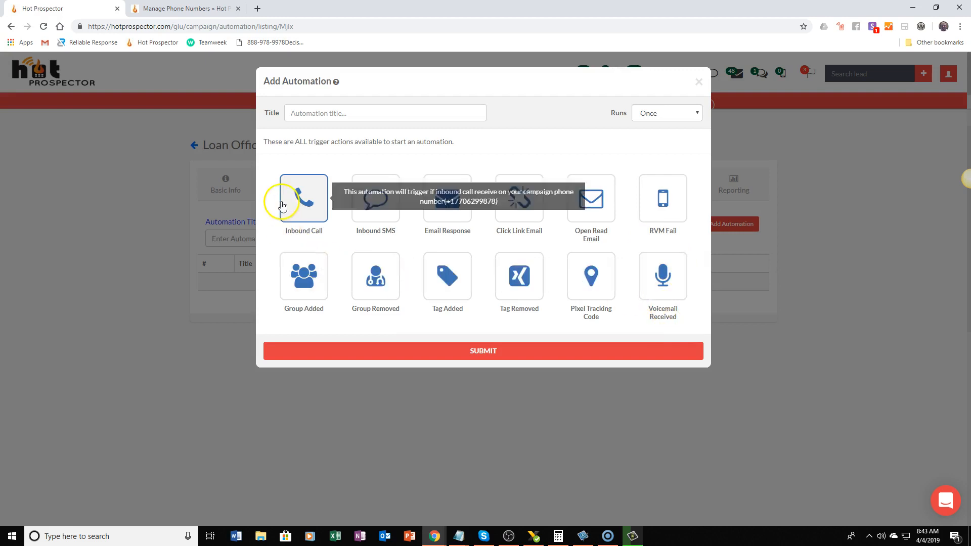
Title the automation "Inbound SMS - Auto Call", set its trigger to Inbound SMS, and submit it
click(339, 112)
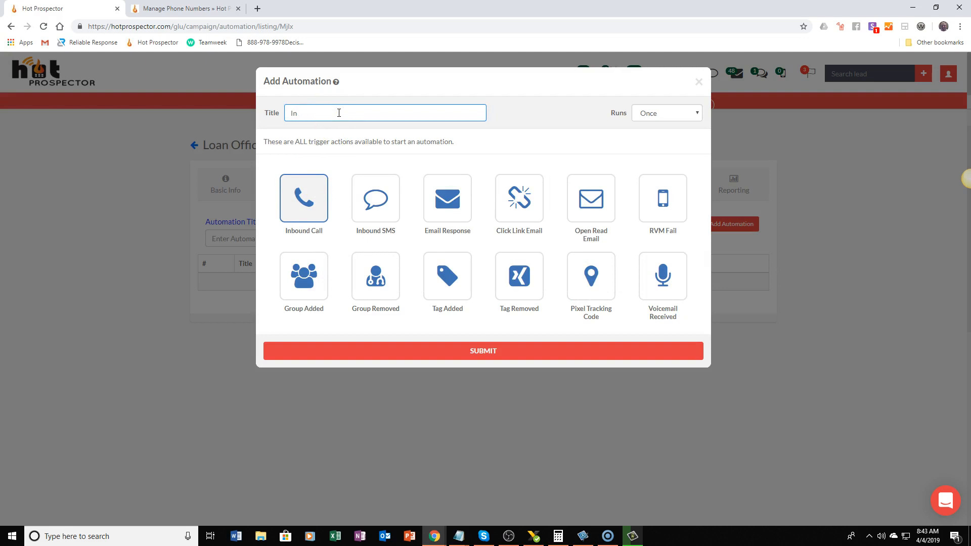
click(371, 194)
click(339, 112)
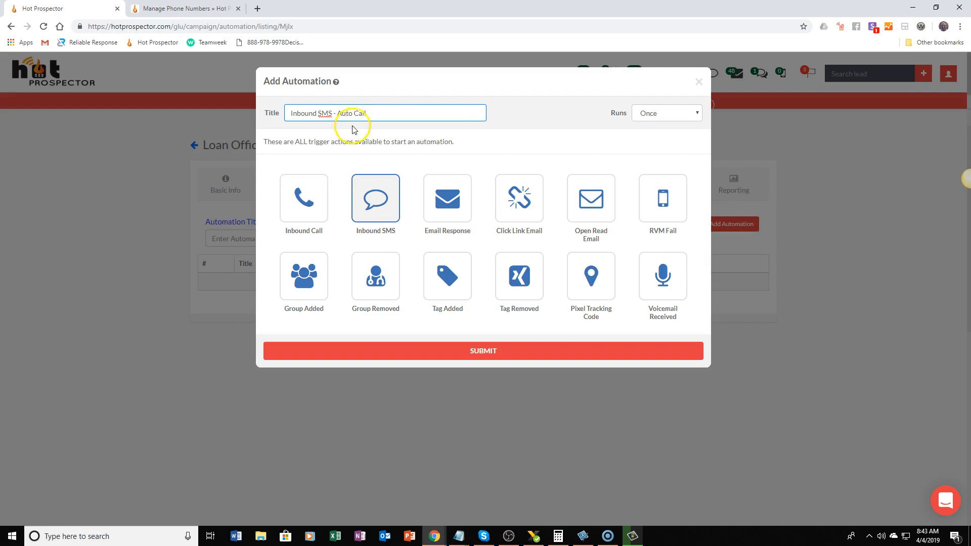
click(380, 198)
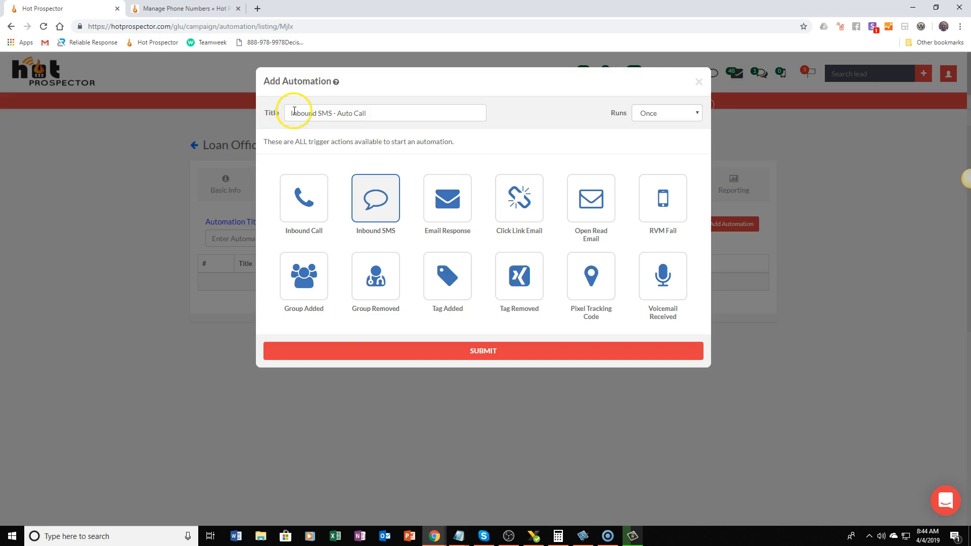
drag(294, 113, 353, 113)
click(484, 349)
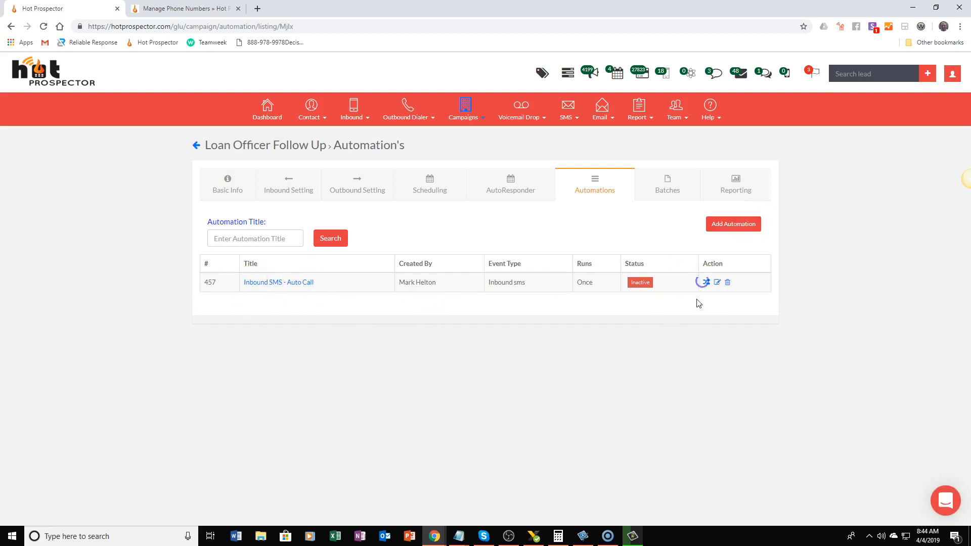
Open the automation's series and examine the Notify Someone, Contact Options, Webhook and Sales Pipeline settings for a new action
click(706, 284)
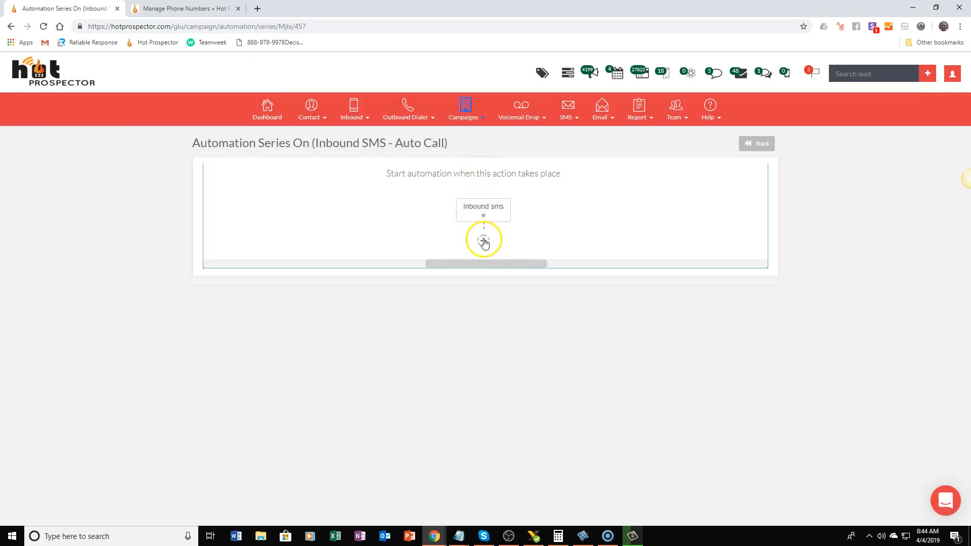
click(483, 241)
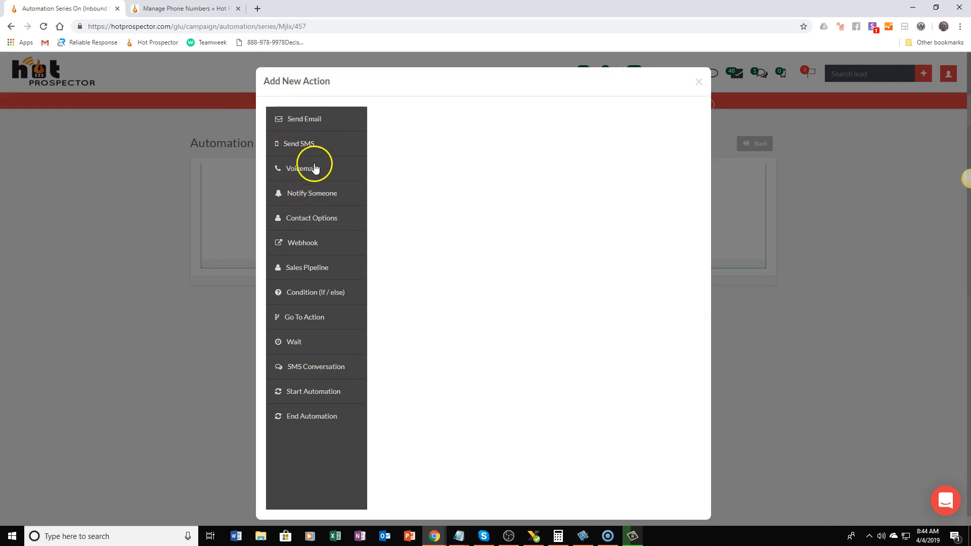
click(318, 198)
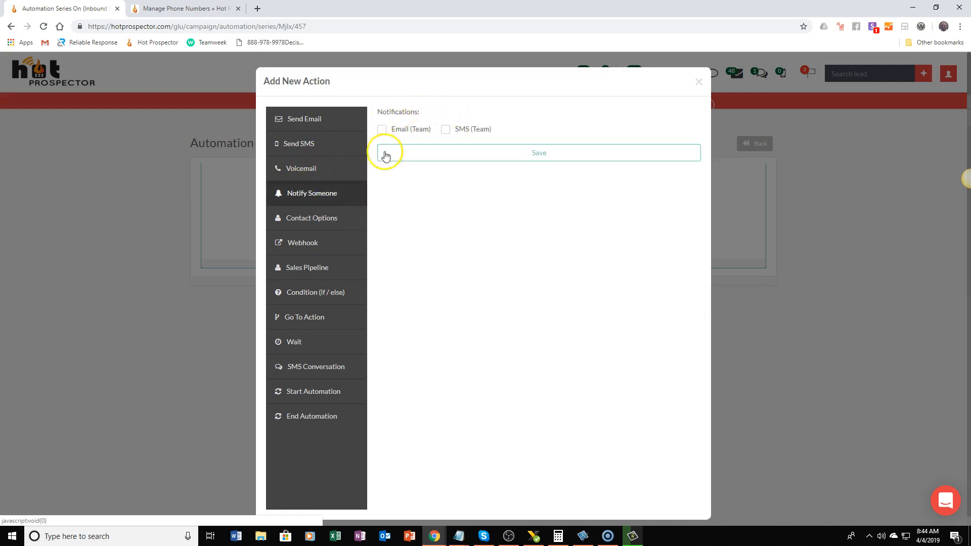
click(329, 218)
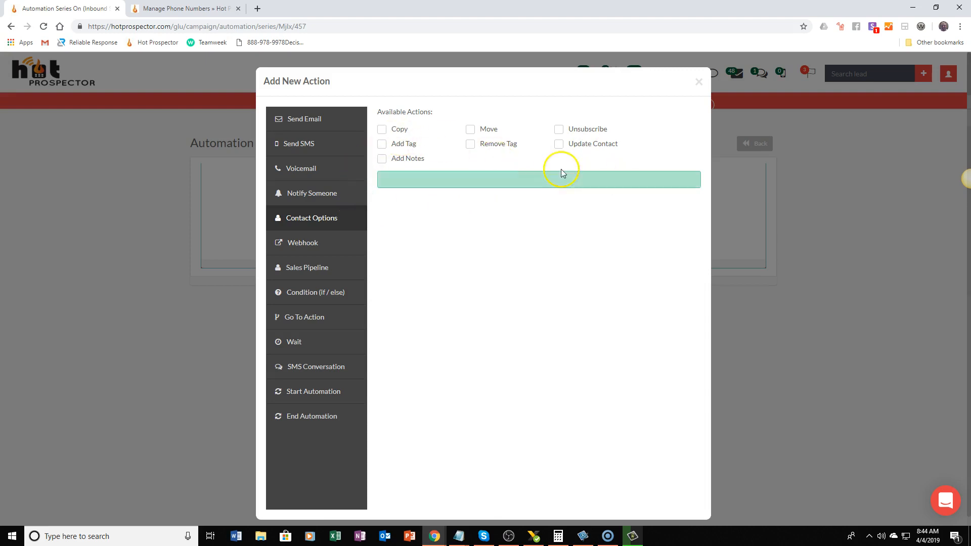
click(293, 243)
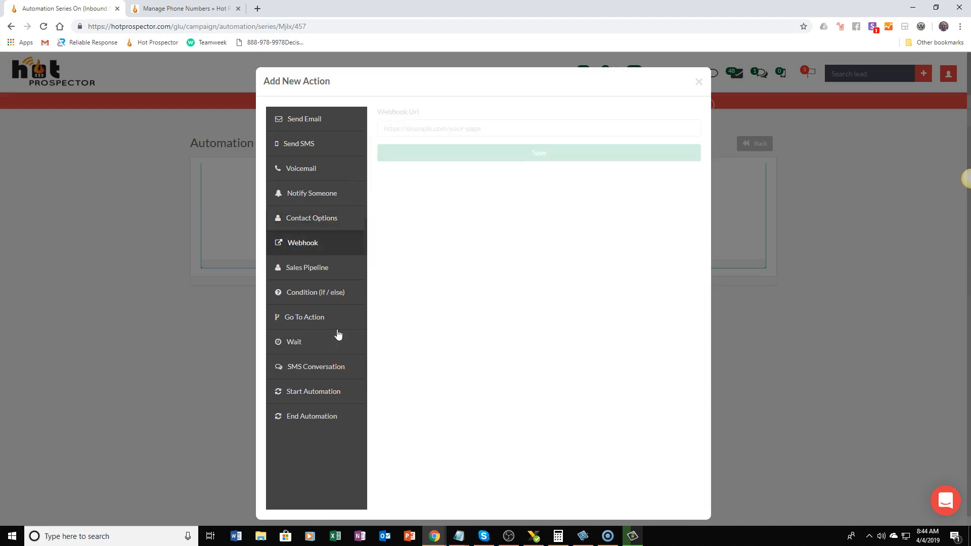
click(424, 130)
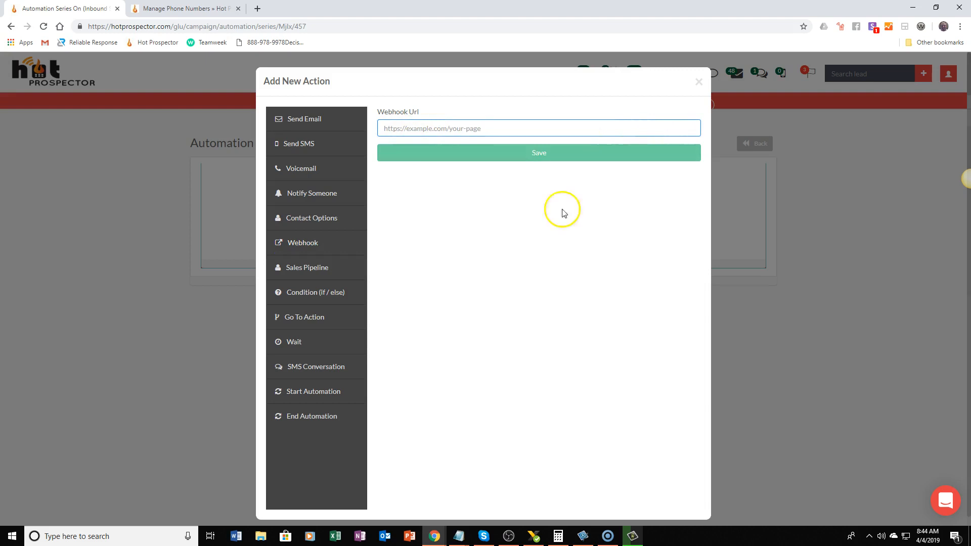
click(338, 270)
click(435, 127)
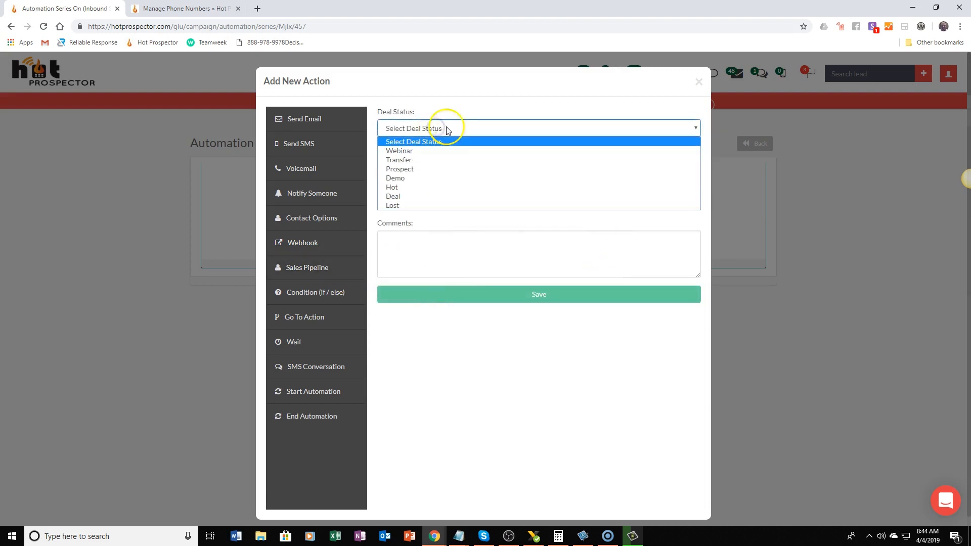
click(450, 362)
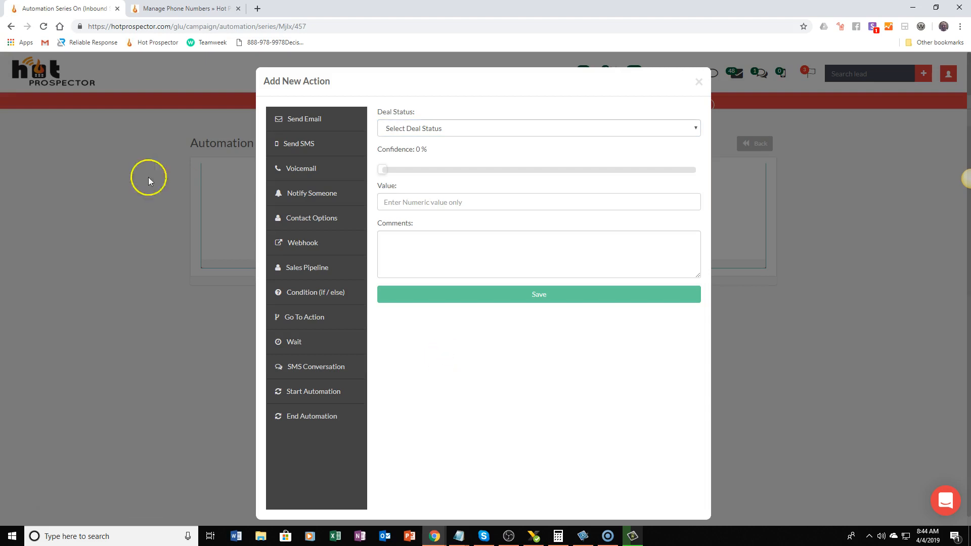
Examine the Condition (if / else), Go To Action, Wait and SMS Conversation settings, and close the new action without saving
click(303, 301)
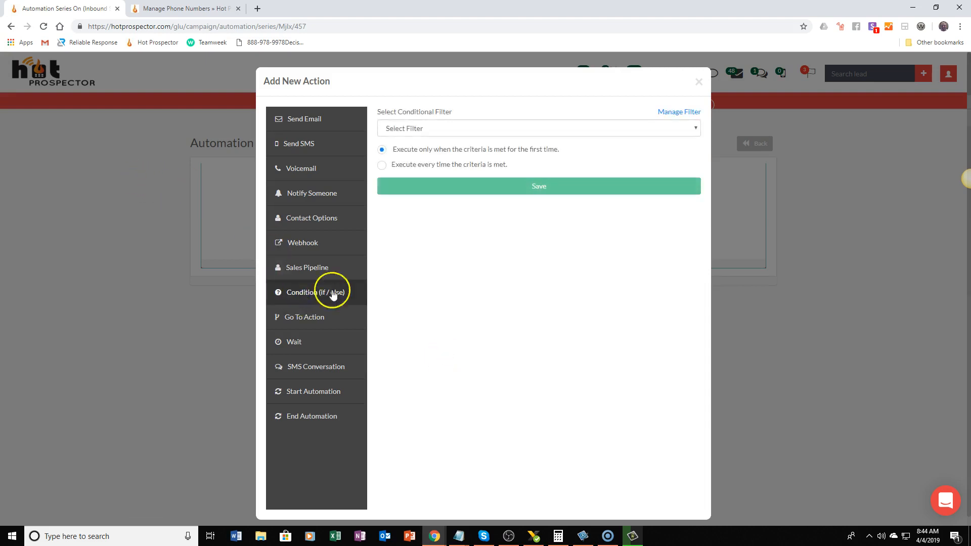
click(409, 128)
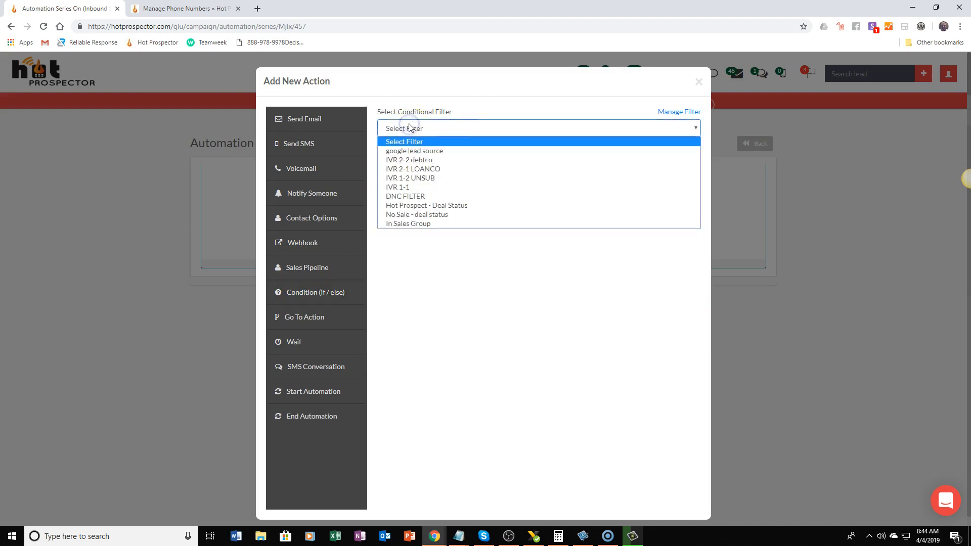
click(452, 109)
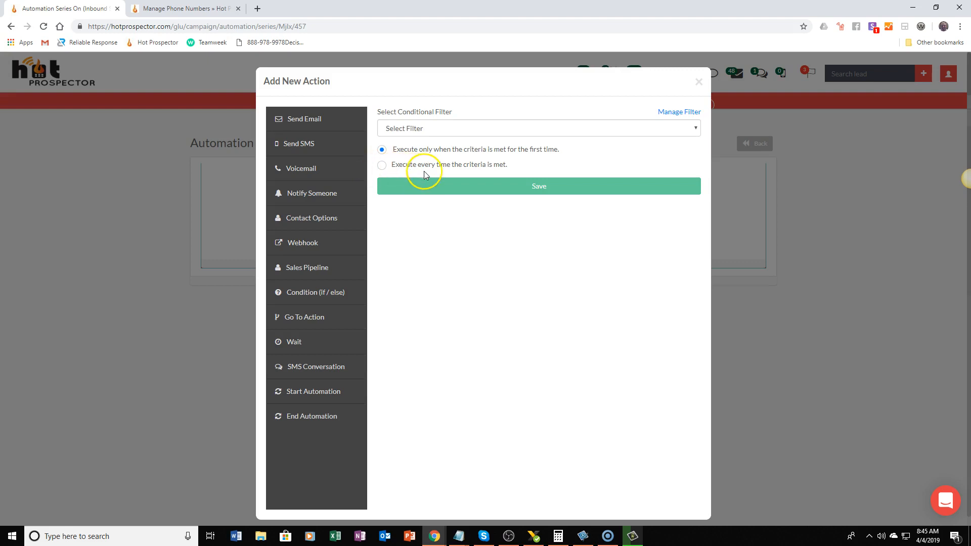
click(425, 151)
click(454, 131)
click(445, 215)
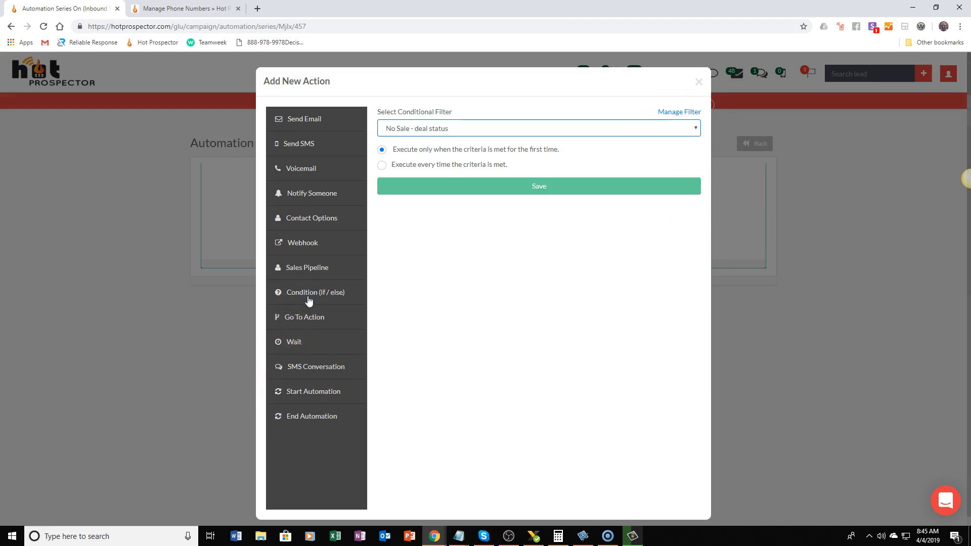
click(313, 319)
click(467, 145)
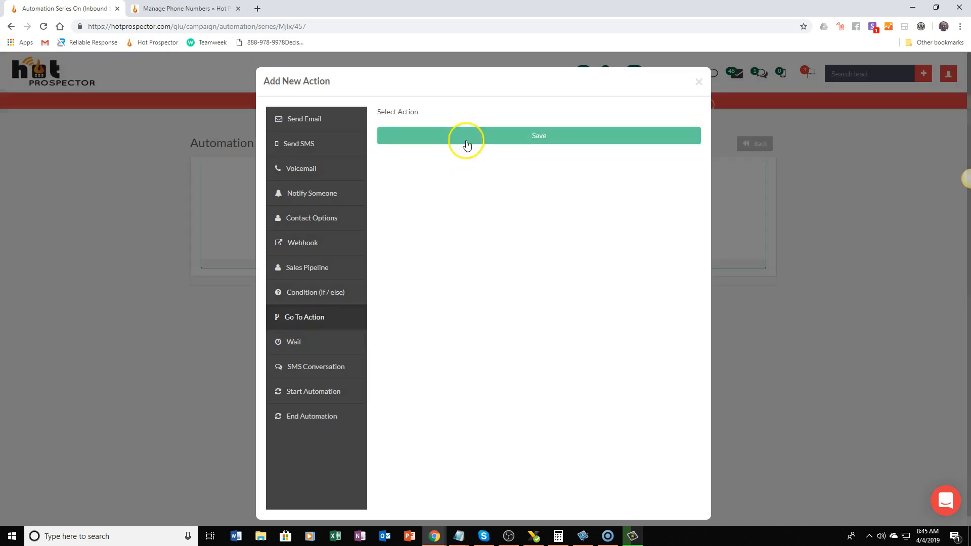
click(282, 353)
click(412, 128)
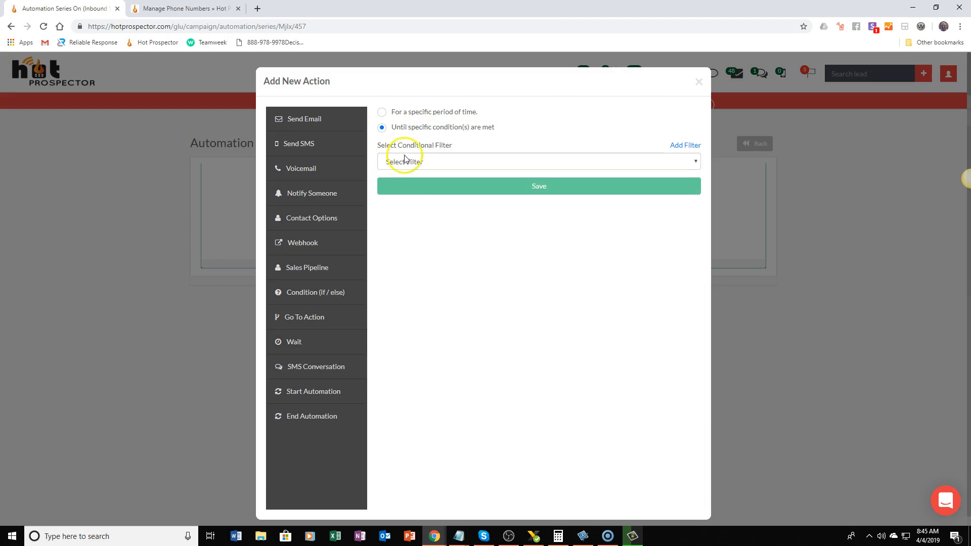
click(317, 371)
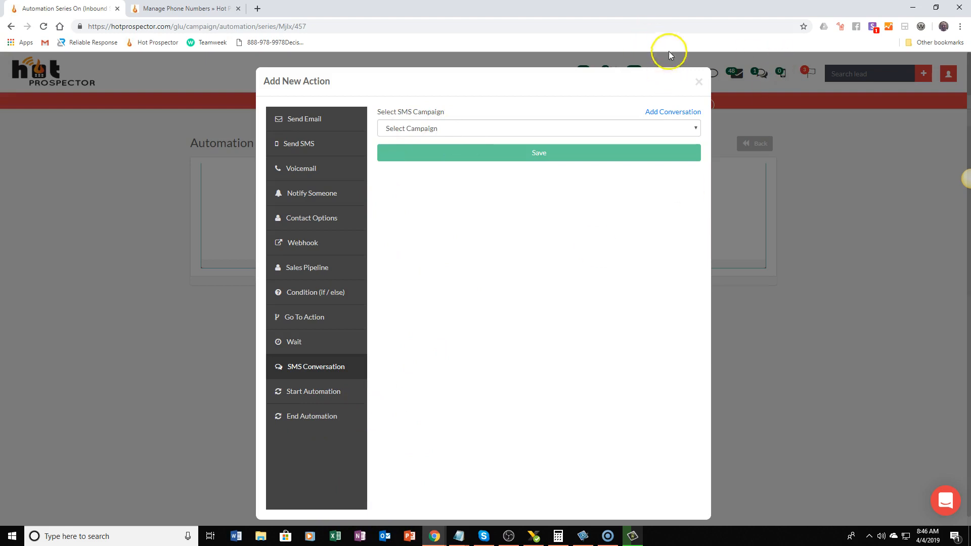
click(693, 77)
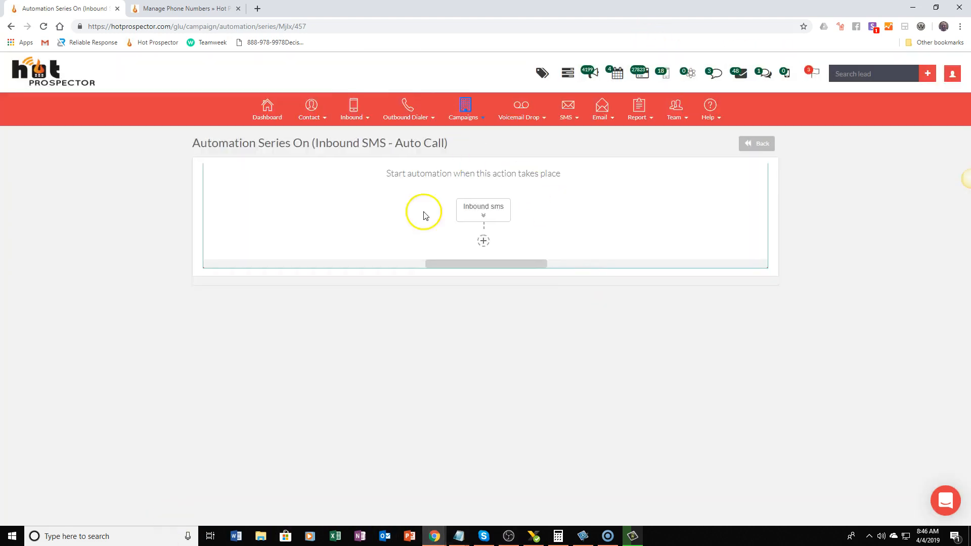
Add a Voicemail action after the Inbound SMS trigger using the "Leave your message" RVM template, and save it
click(484, 241)
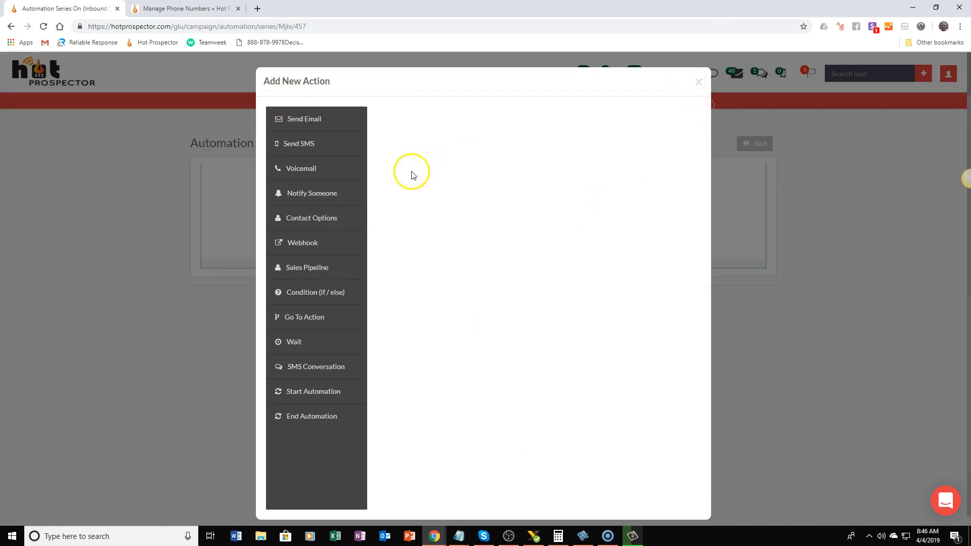
click(309, 160)
click(461, 248)
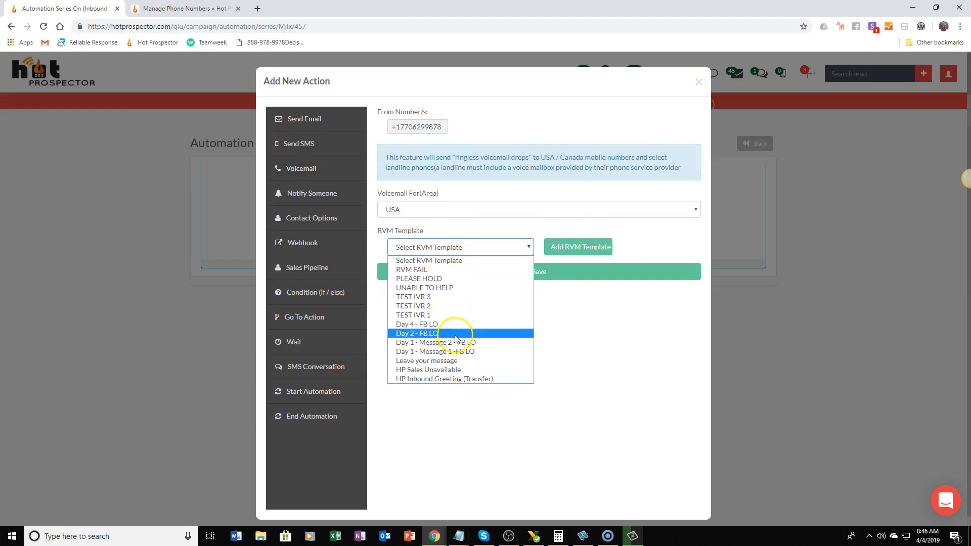
click(431, 361)
click(566, 272)
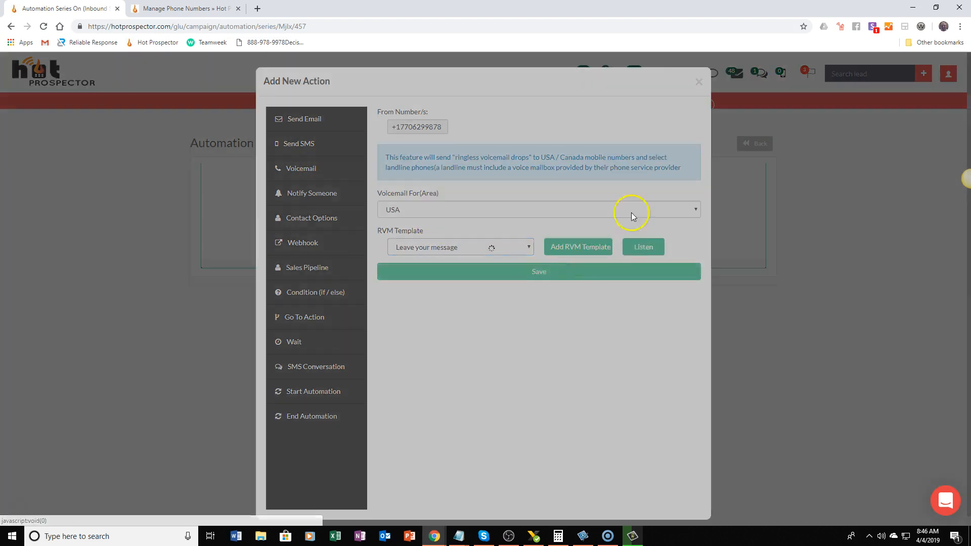
Return to the campaign's automations list and look at its email batch list
click(755, 144)
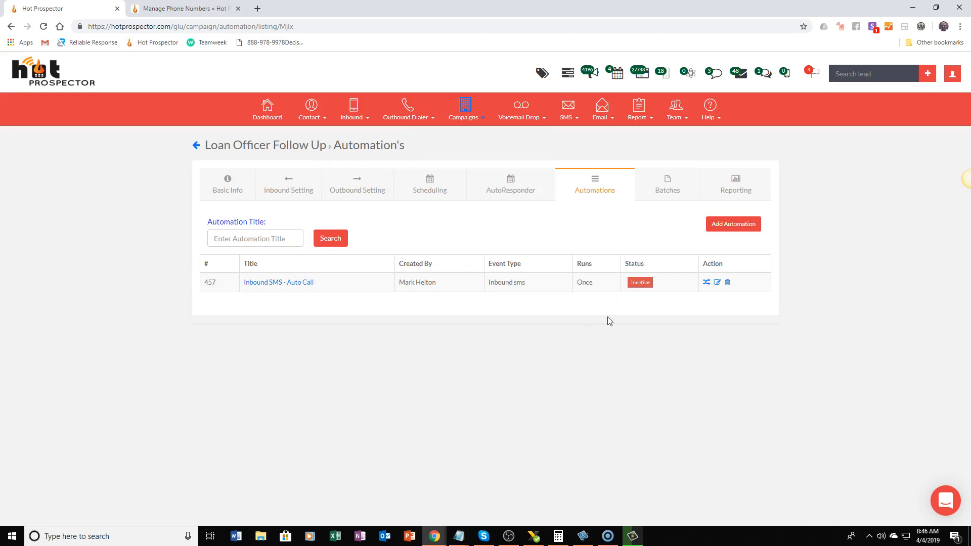
click(666, 191)
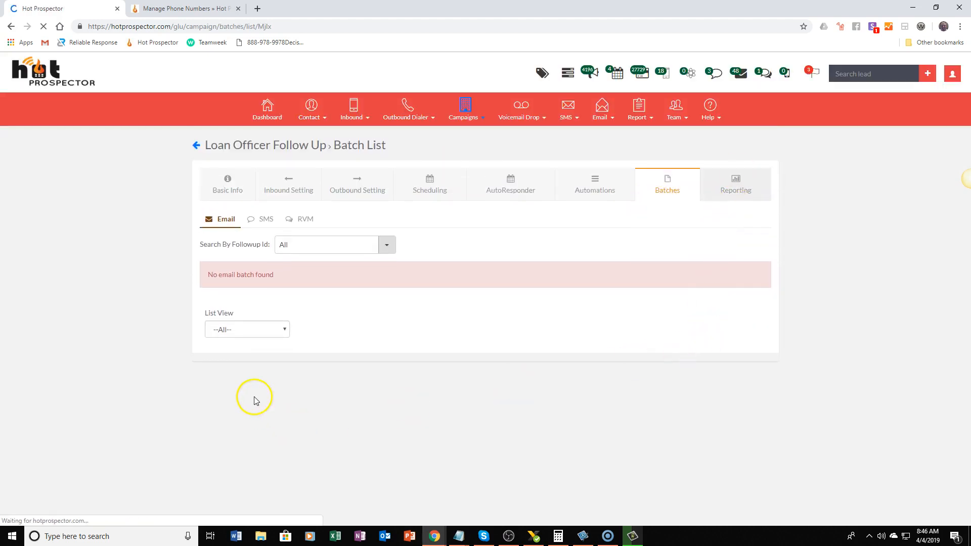
Examine the Loan Officer Follow Up campaign's summary report, covering overall, unique caller, inbound call, RVM, SMS and email statistics
click(744, 188)
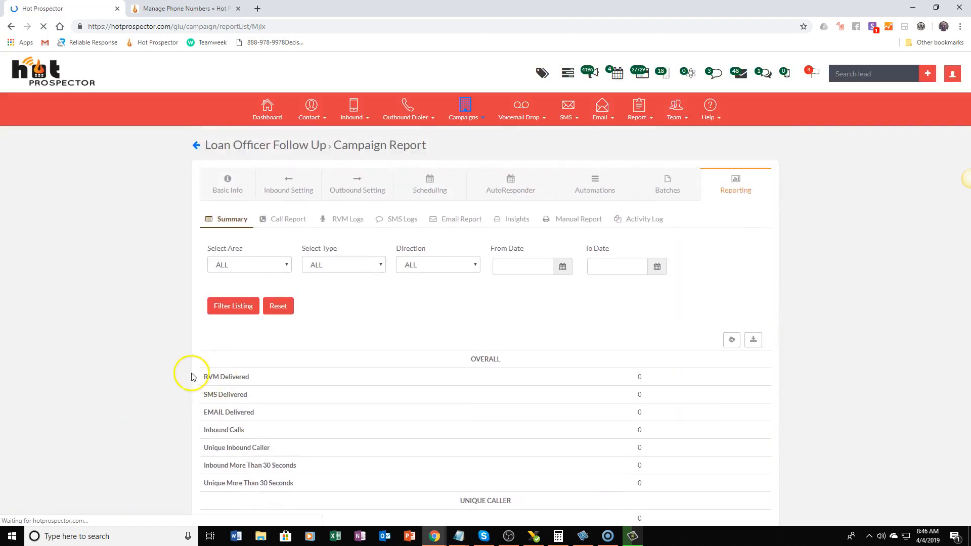
scroll(602, 389, down, 10)
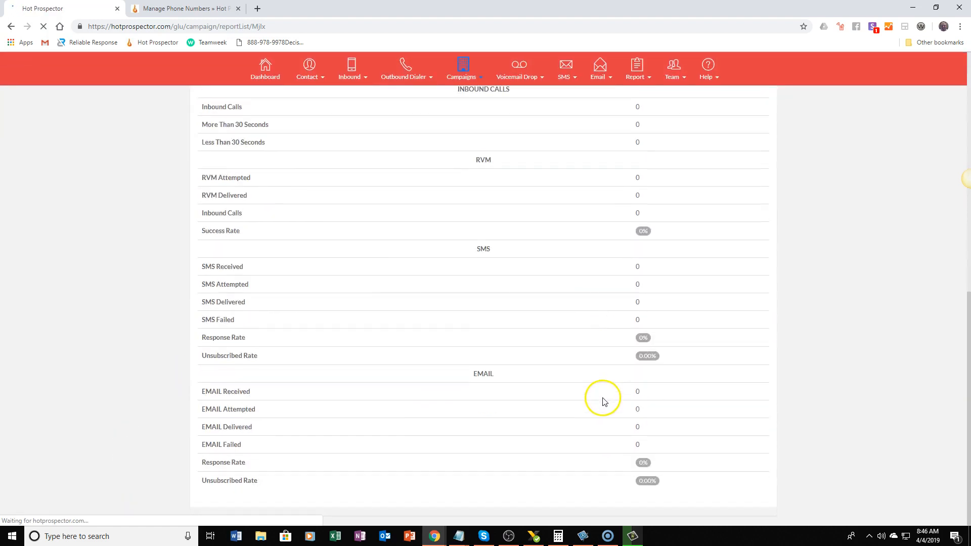
scroll(604, 404, up, 10)
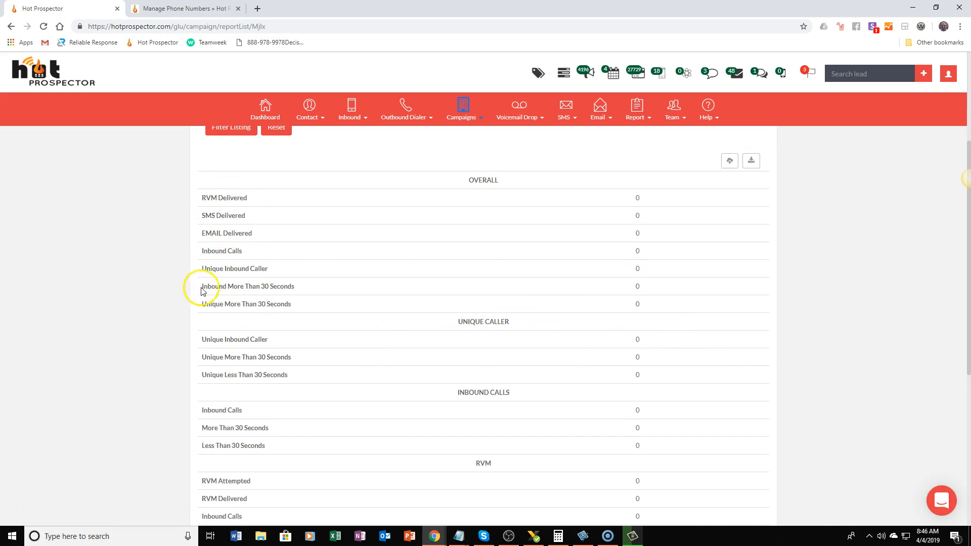
scroll(260, 325, down, 3)
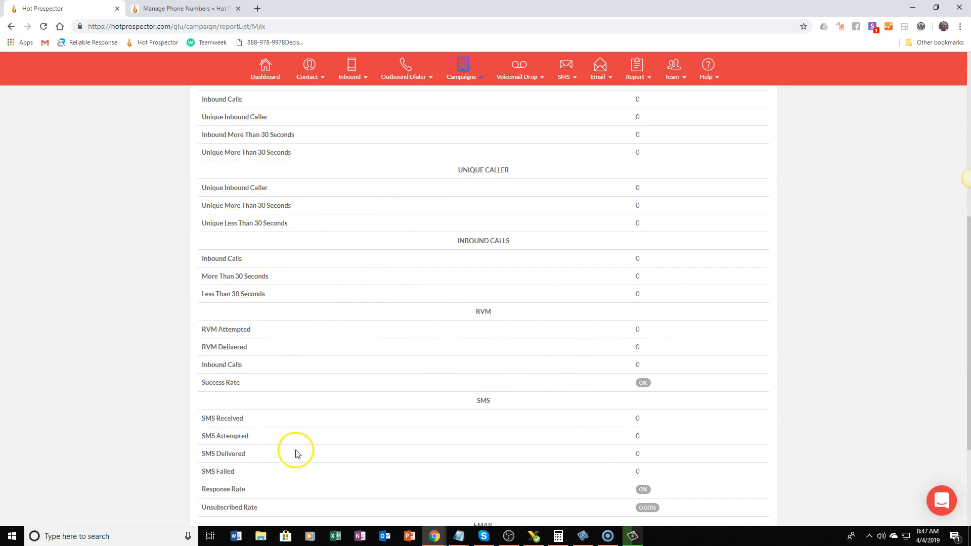
scroll(336, 445, down, 4)
scroll(516, 433, up, 10)
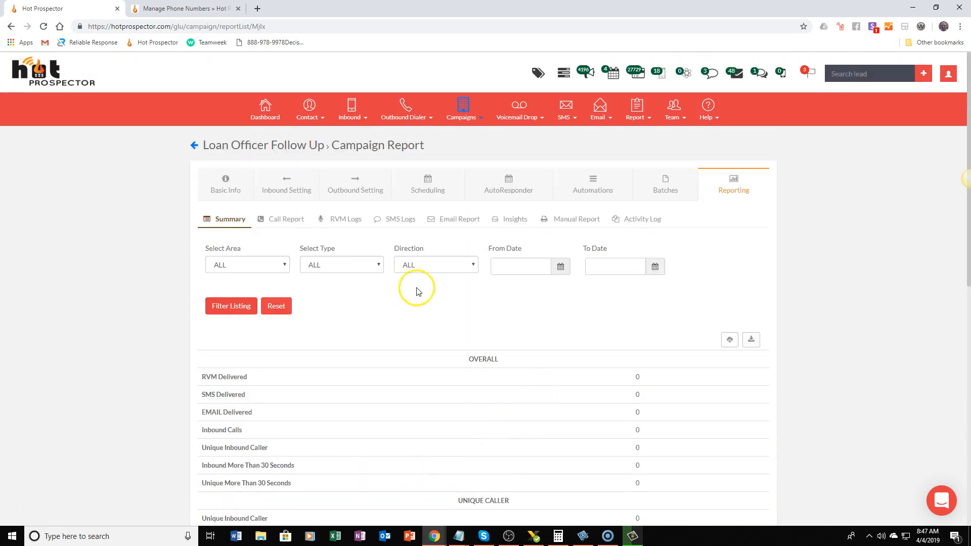
Examine the campaign's call report and its Insights charts for RVM, SMS, email, inbound calls and the overall report
click(283, 219)
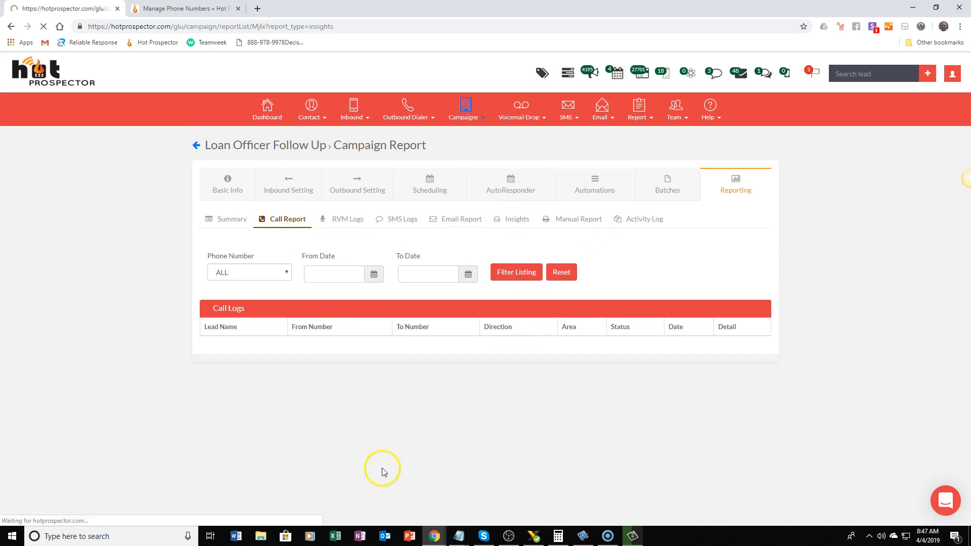
scroll(808, 410, down, 2)
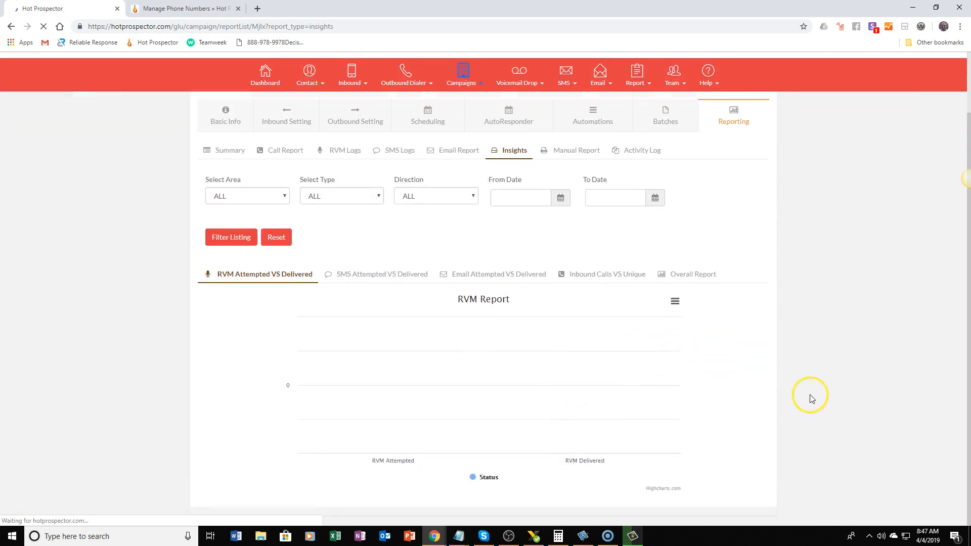
click(386, 275)
click(497, 276)
click(602, 274)
click(690, 275)
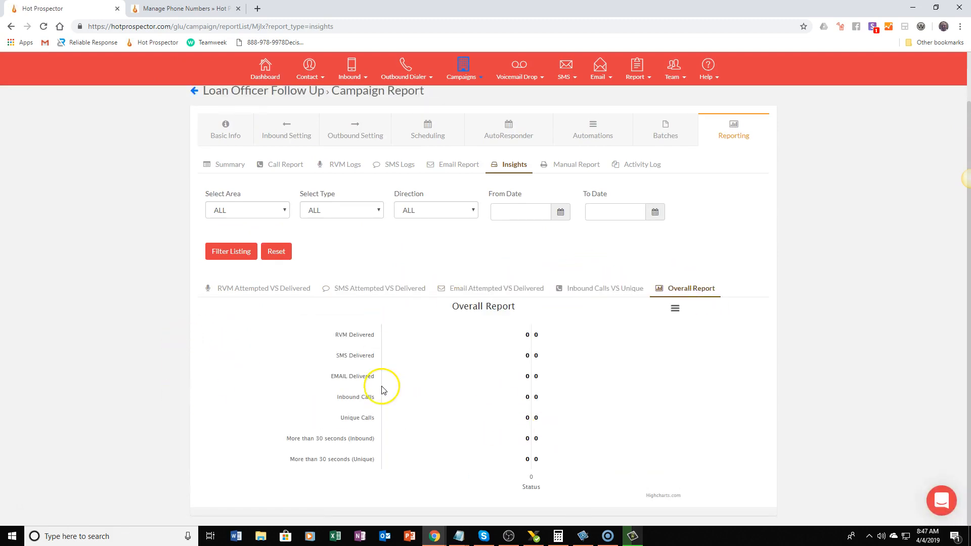
click(234, 288)
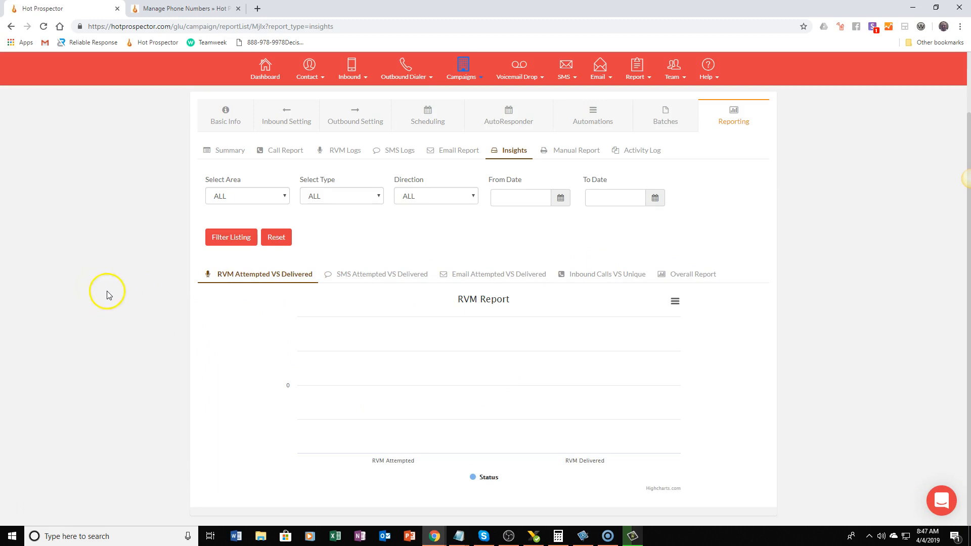
scroll(106, 290, up, 2)
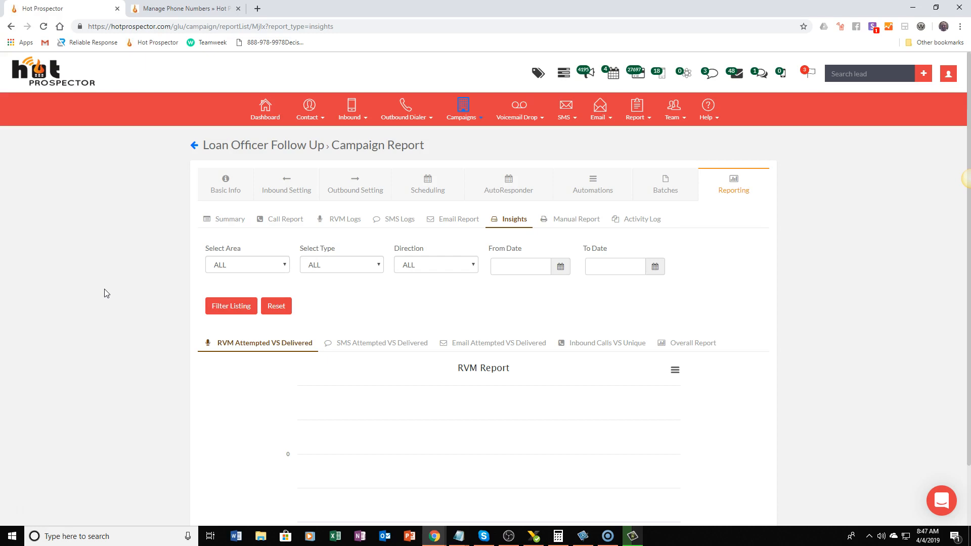
Open the Basic Info settings of the Loan Officer Follow Up campaign
click(463, 107)
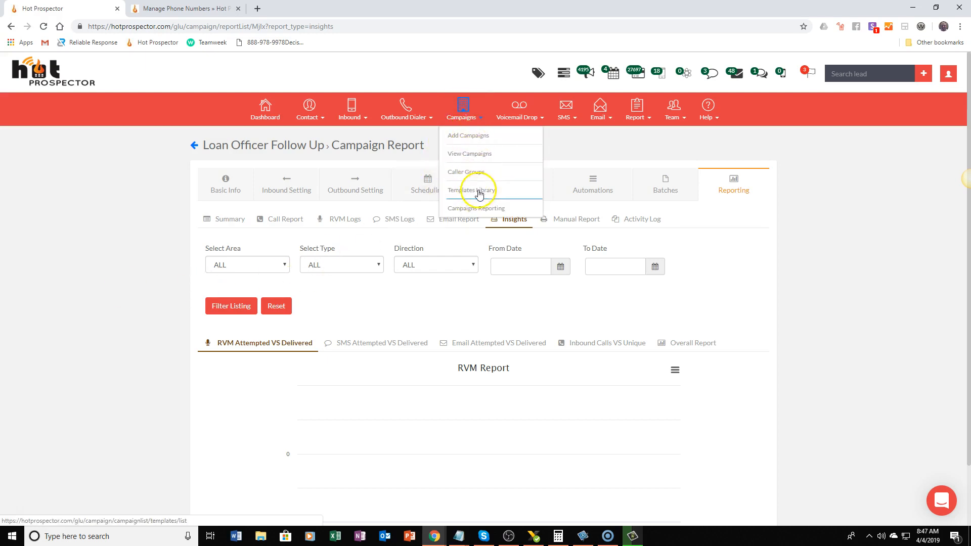
click(220, 185)
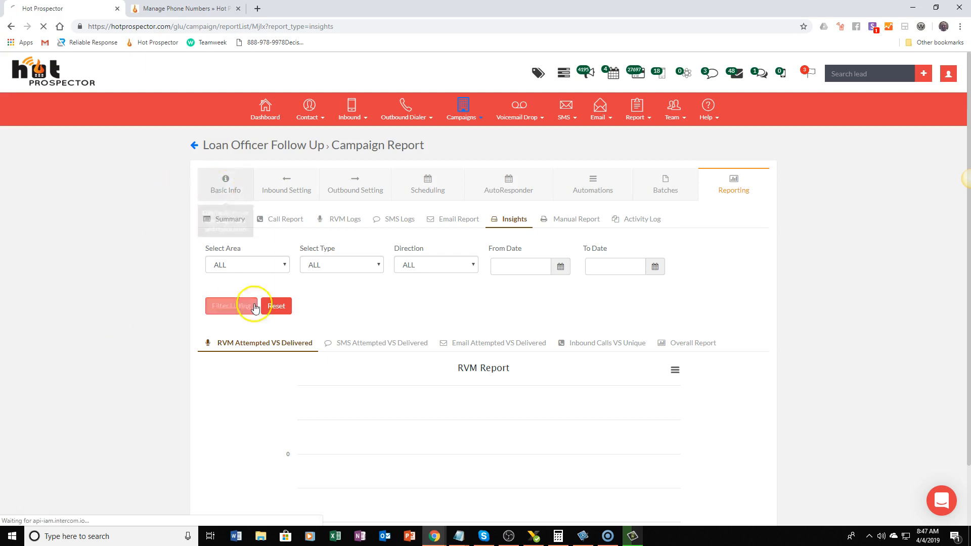